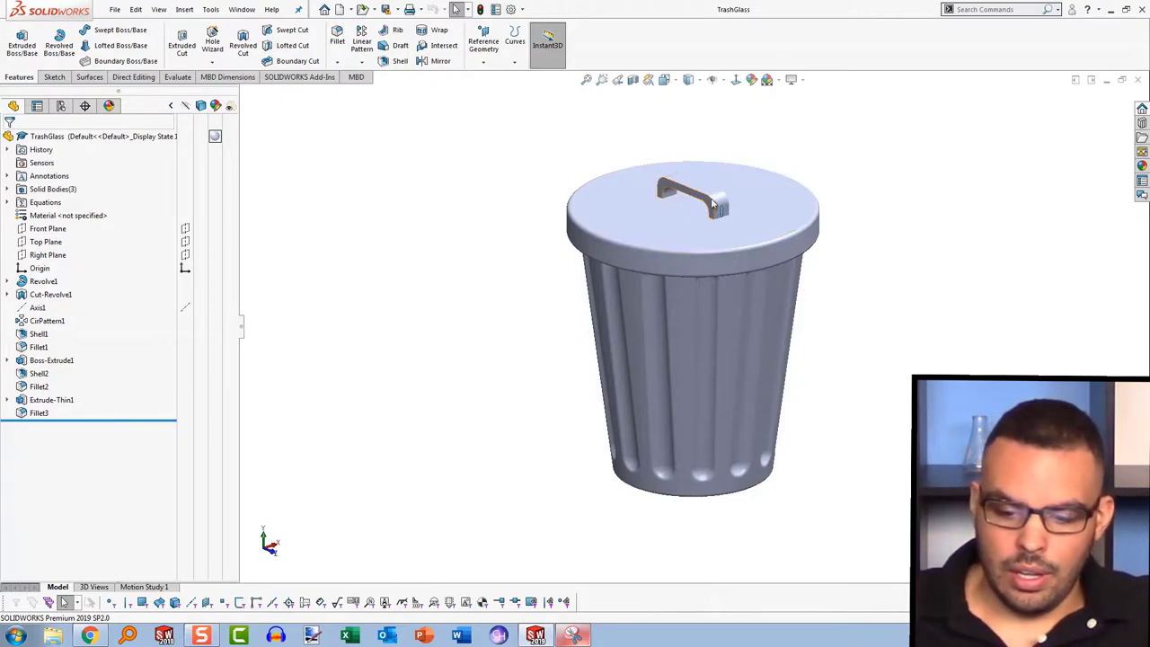
# Step: Hide the handle body and the lid body so that only the open glass body is shown
pyautogui.press('Tab')
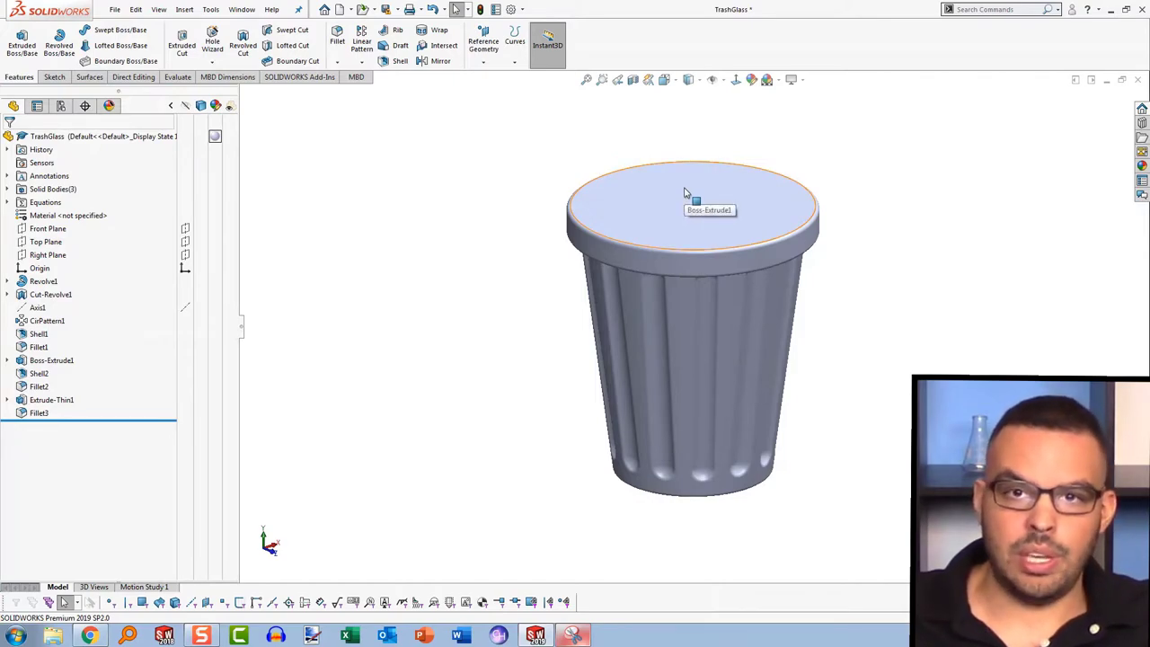
pyautogui.press('Tab')
pyautogui.moveTo(629, 309); pyautogui.dragTo(559, 310, button='middle')
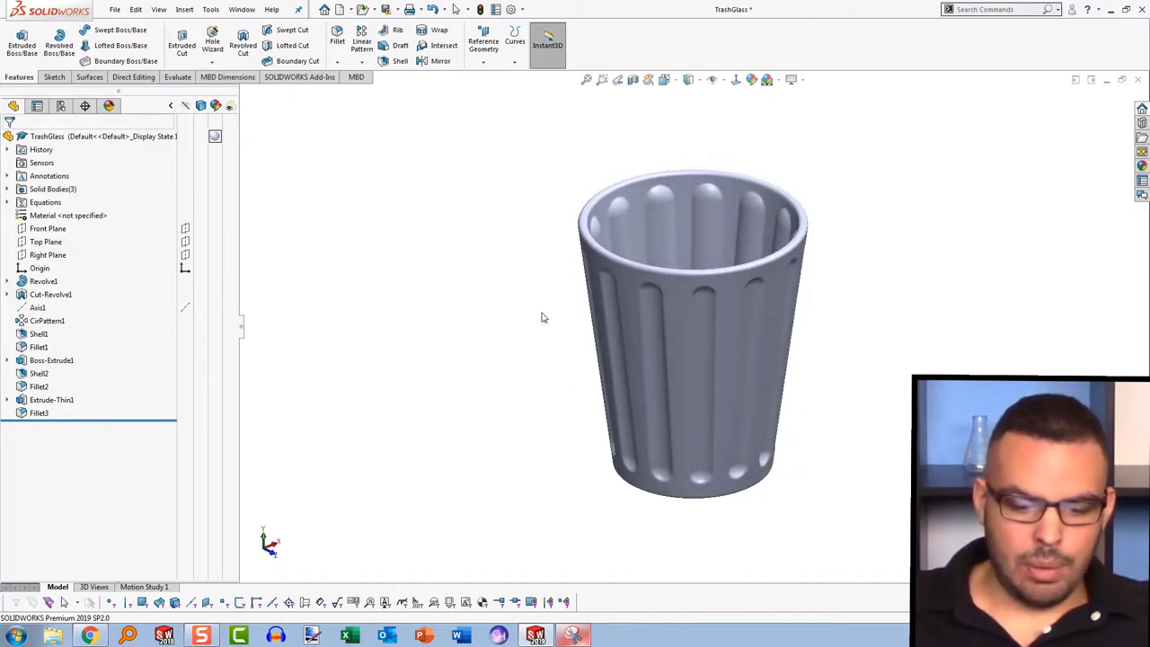
# Step: Create a reference plane offset 30 mm above the Top Plane
pyautogui.click(46, 242)
pyautogui.moveTo(440, 321); pyautogui.dragTo(458, 313, button='middle')
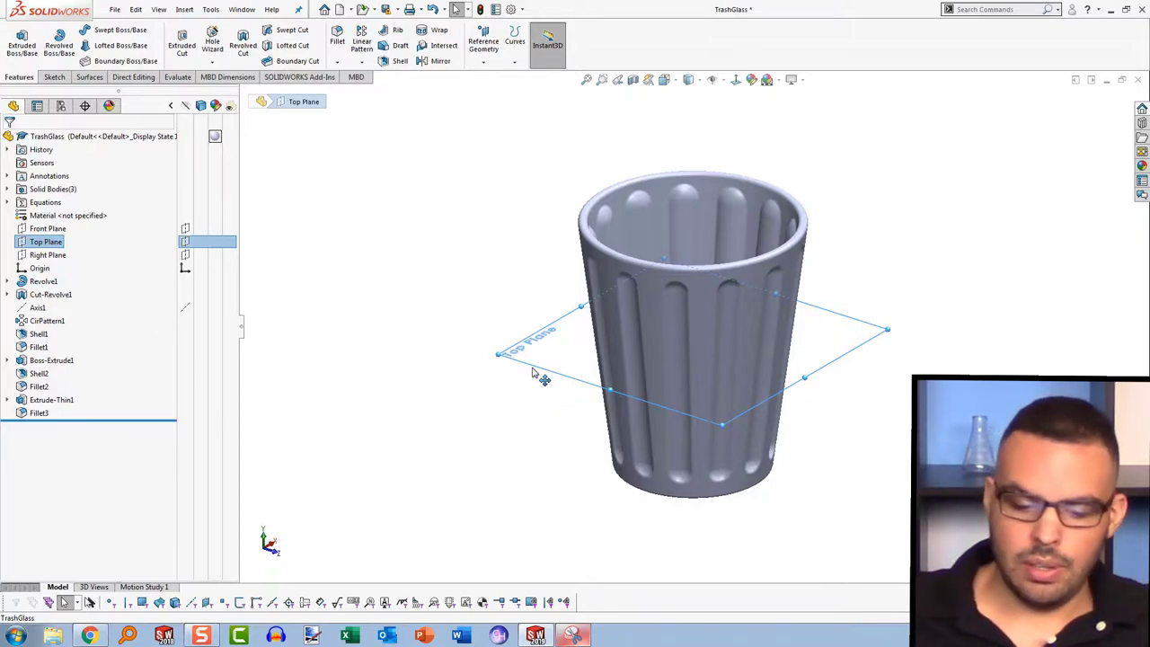
pyautogui.keyDown('ctrl'); pyautogui.moveTo(543, 286); pyautogui.dragTo(562, 268); pyautogui.keyUp('ctrl')
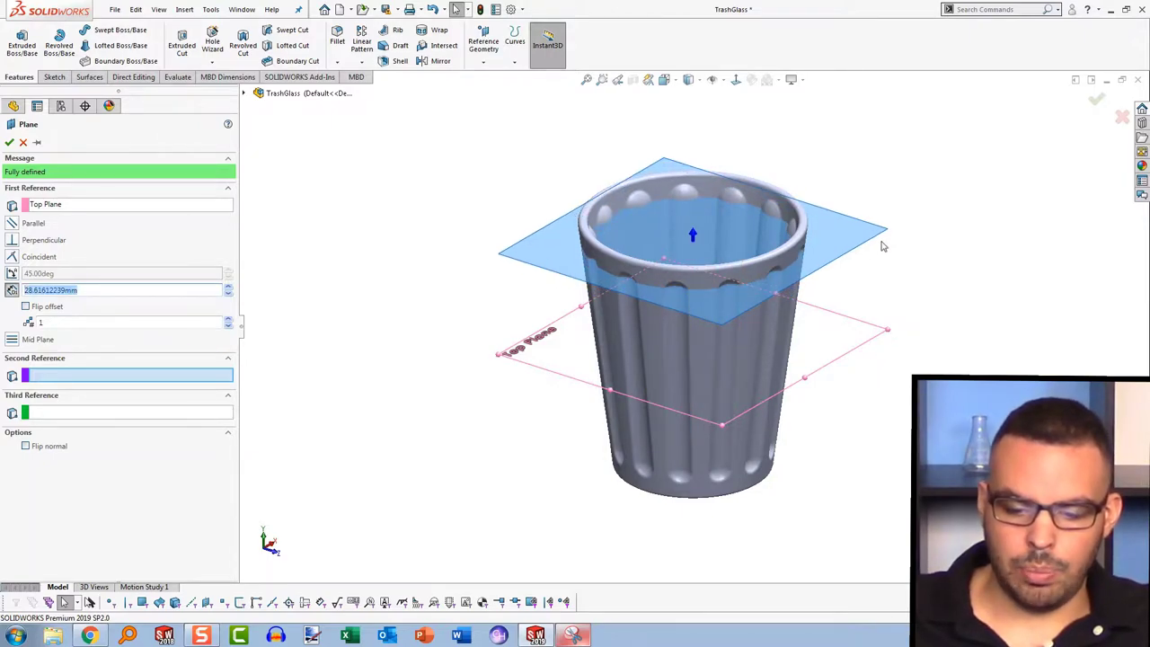
pyautogui.scroll(-2, 688, 249)
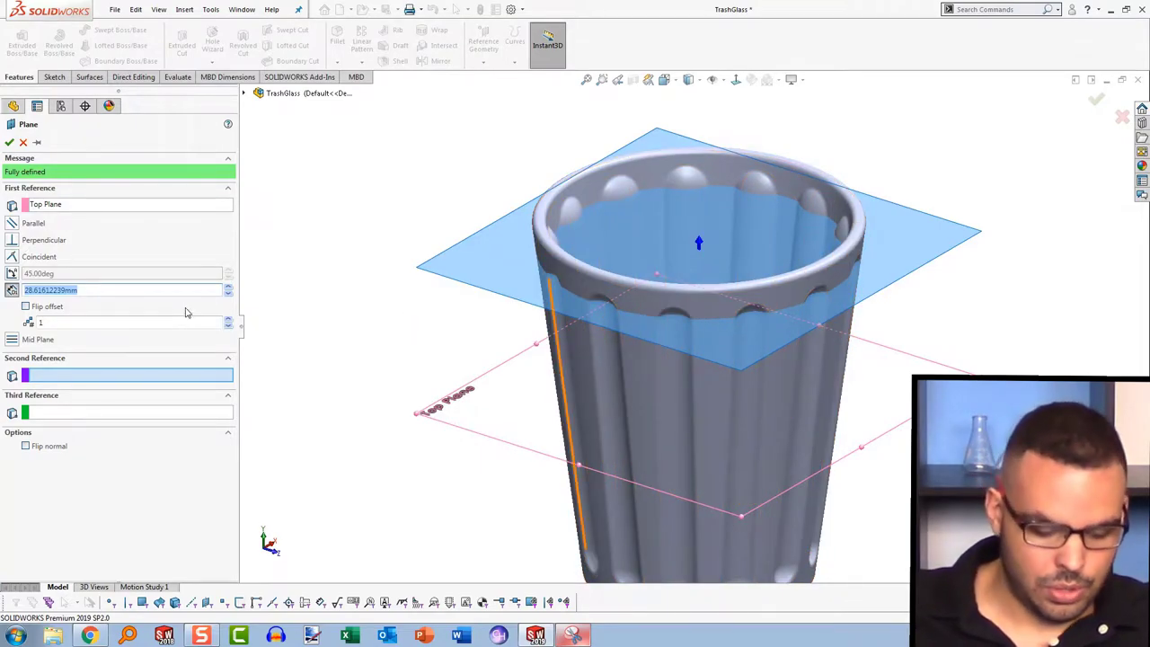
pyautogui.write('3.000mm')
pyautogui.press('Return')
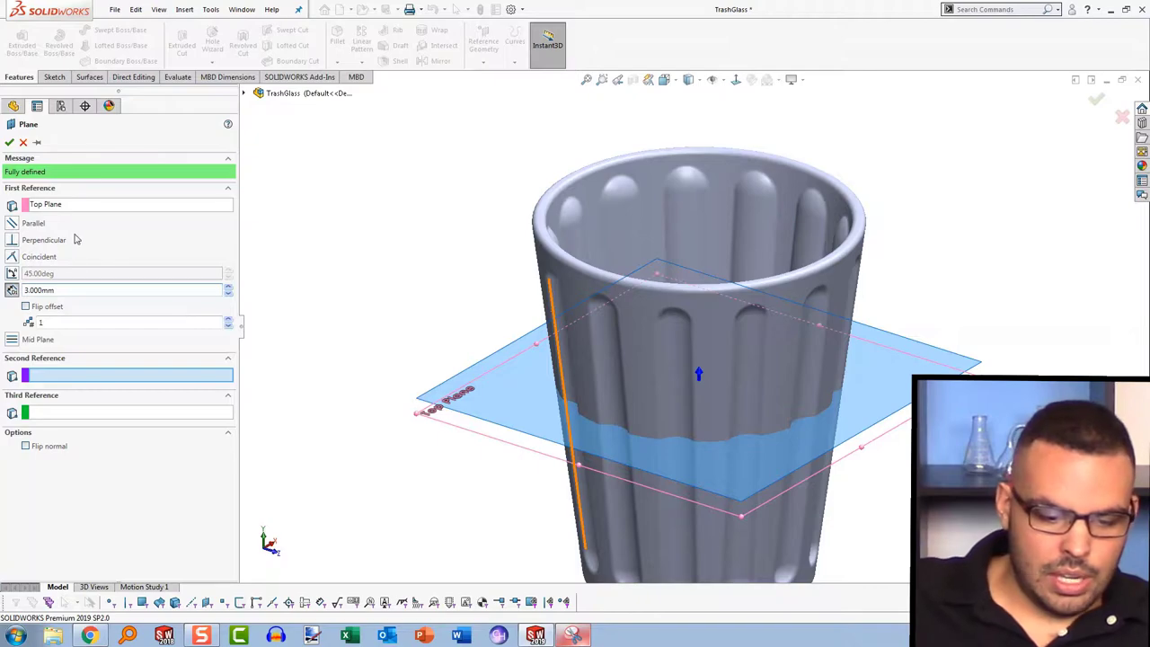
pyautogui.doubleClick(26, 289)
pyautogui.press('BackSpace')
pyautogui.write('30')
pyautogui.press('Return')
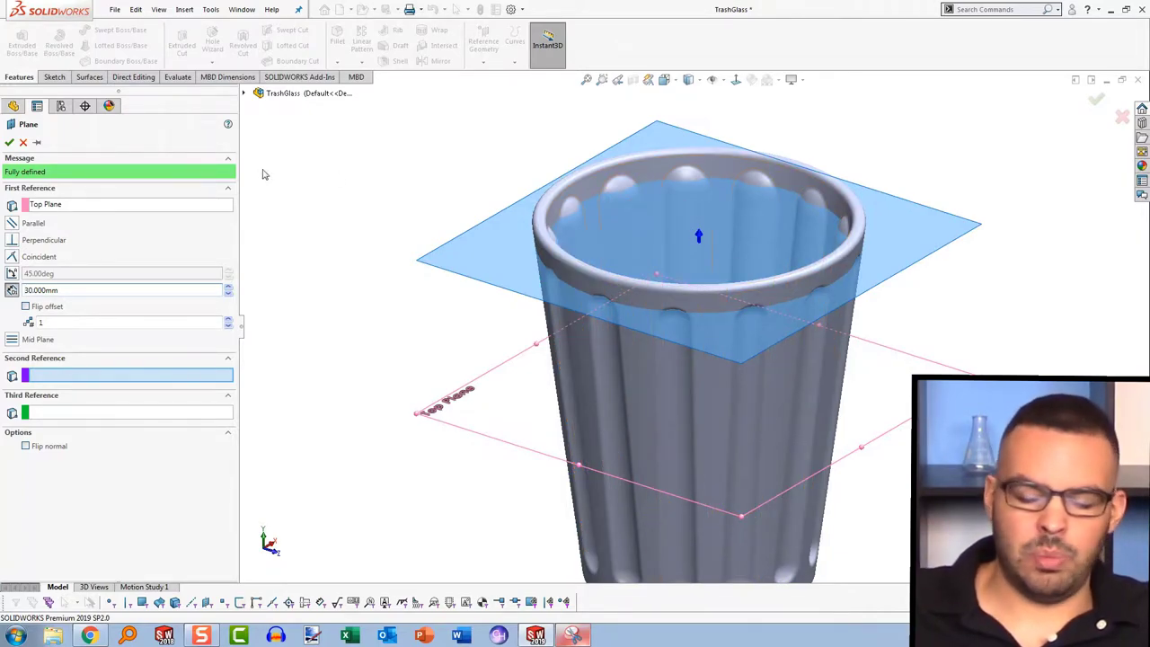
pyautogui.click(8, 144)
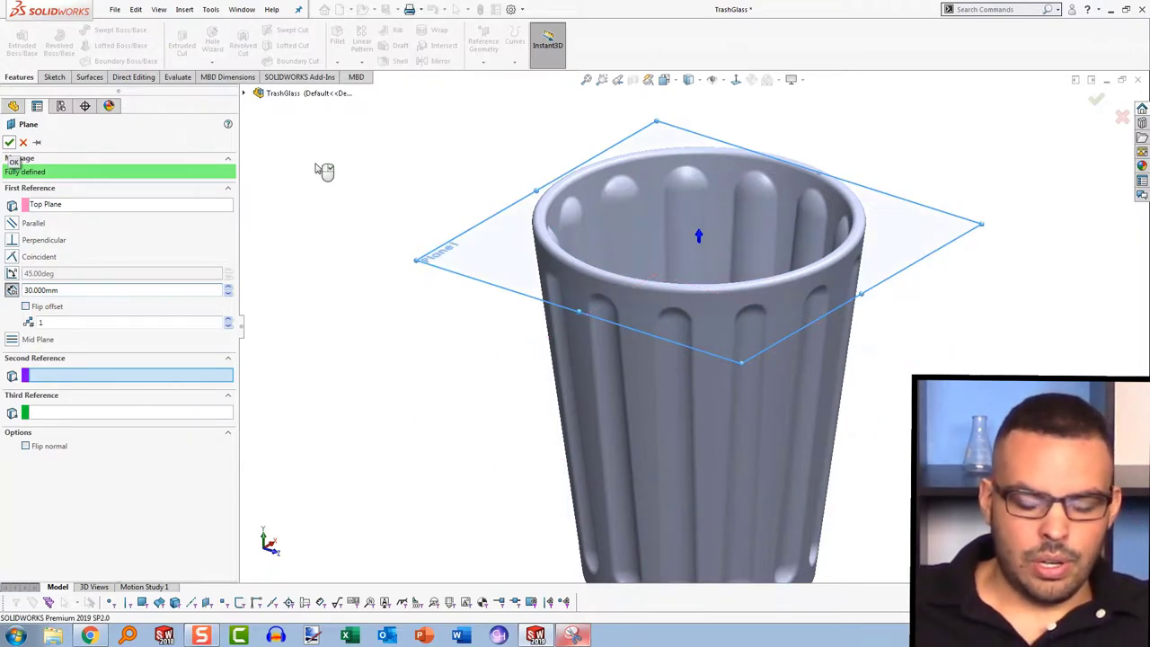
# Step: Intersect the offset plane with the glass body using the Create internal regions option
pyautogui.click(526, 225)
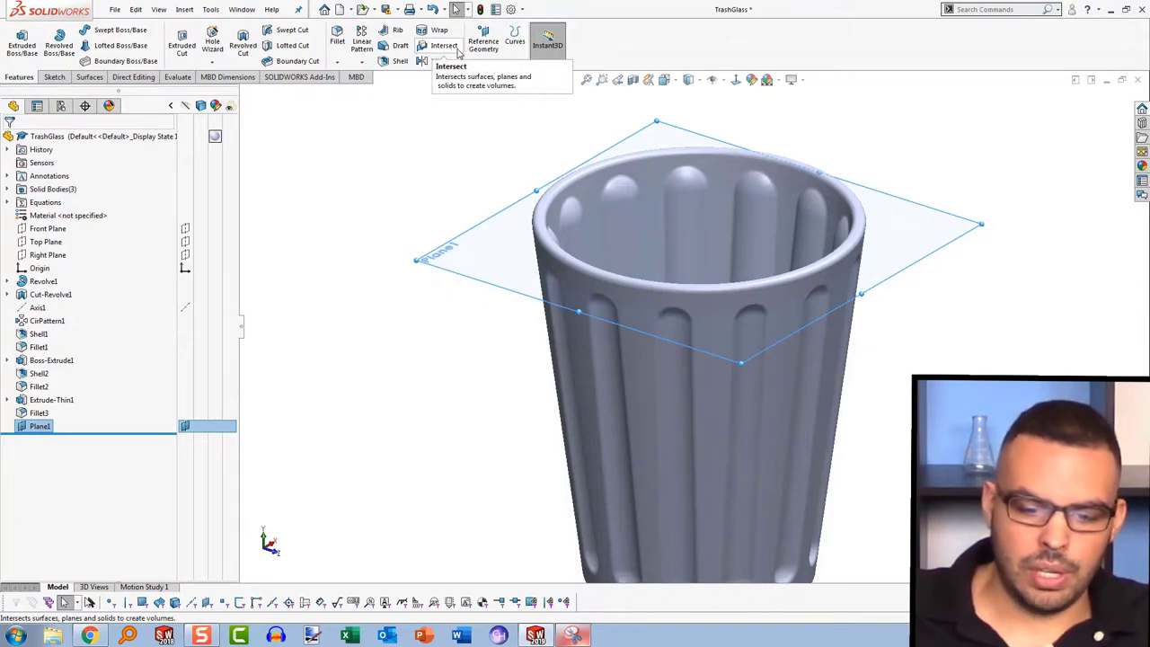
pyautogui.click(446, 47)
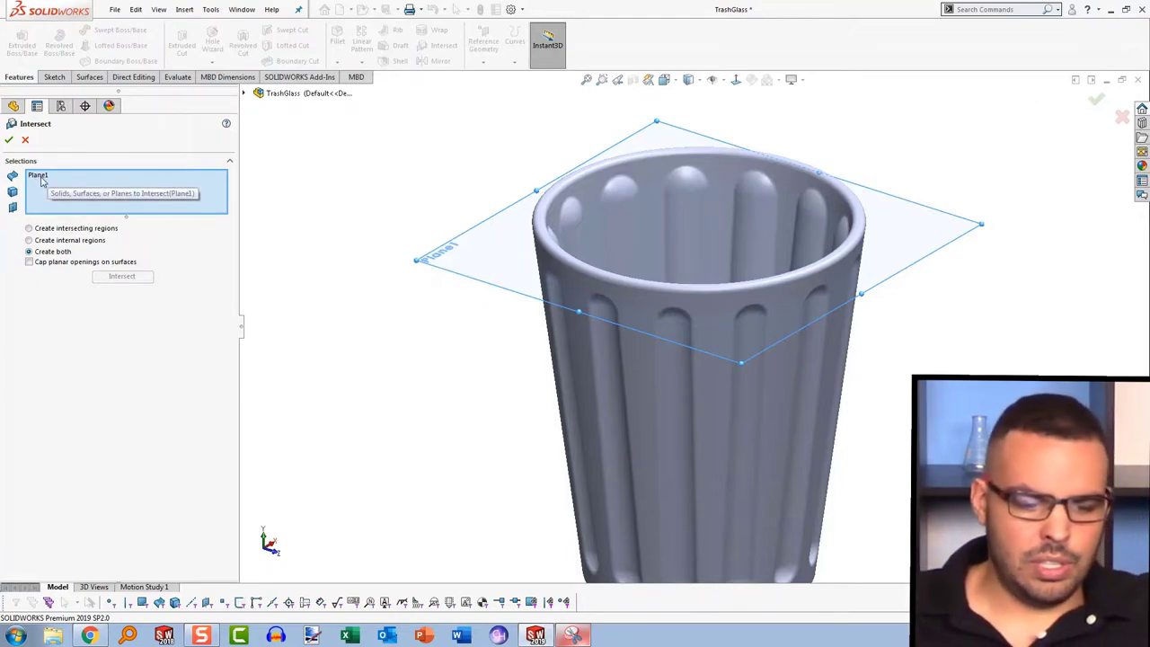
pyautogui.click(697, 406)
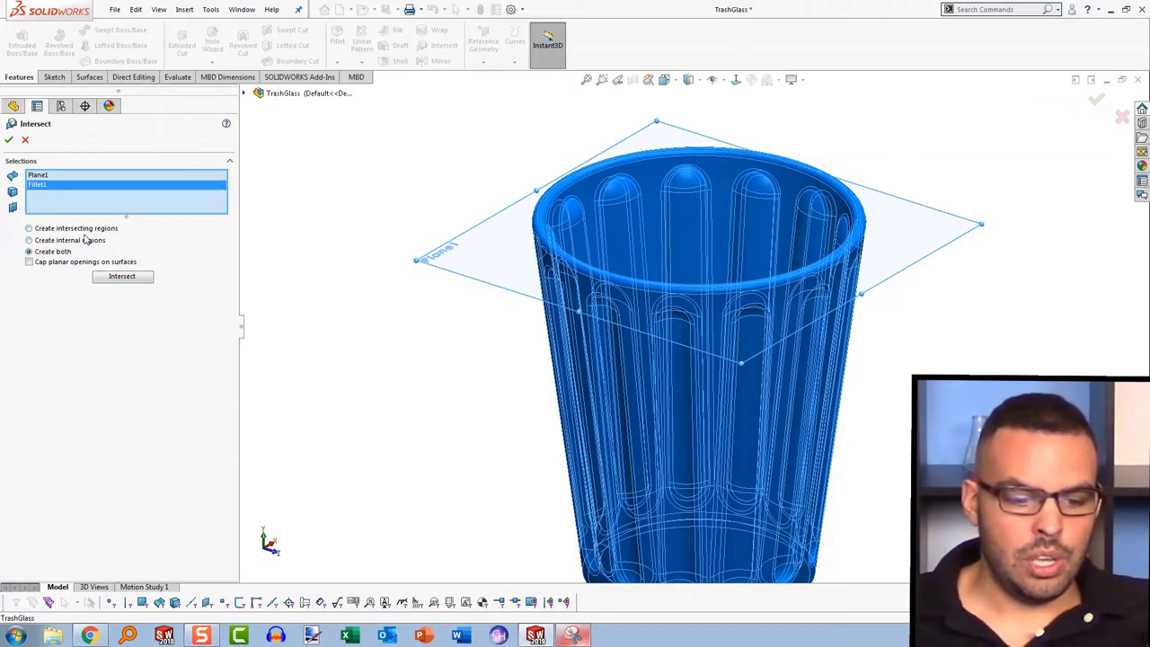
pyautogui.click(84, 241)
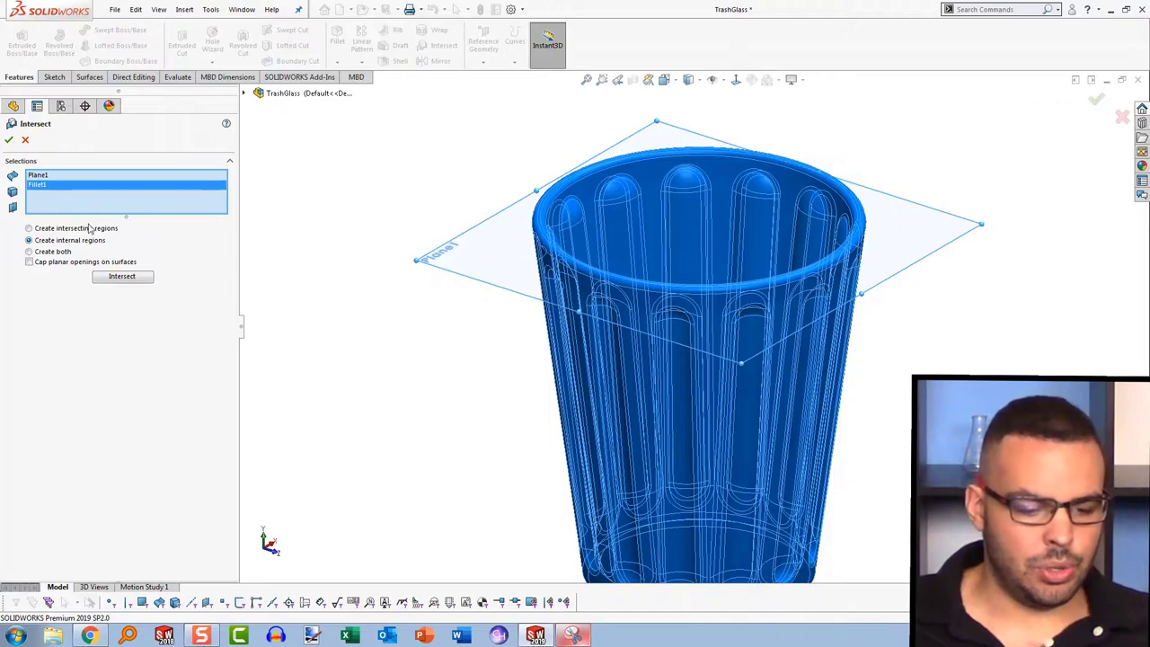
pyautogui.click(133, 278)
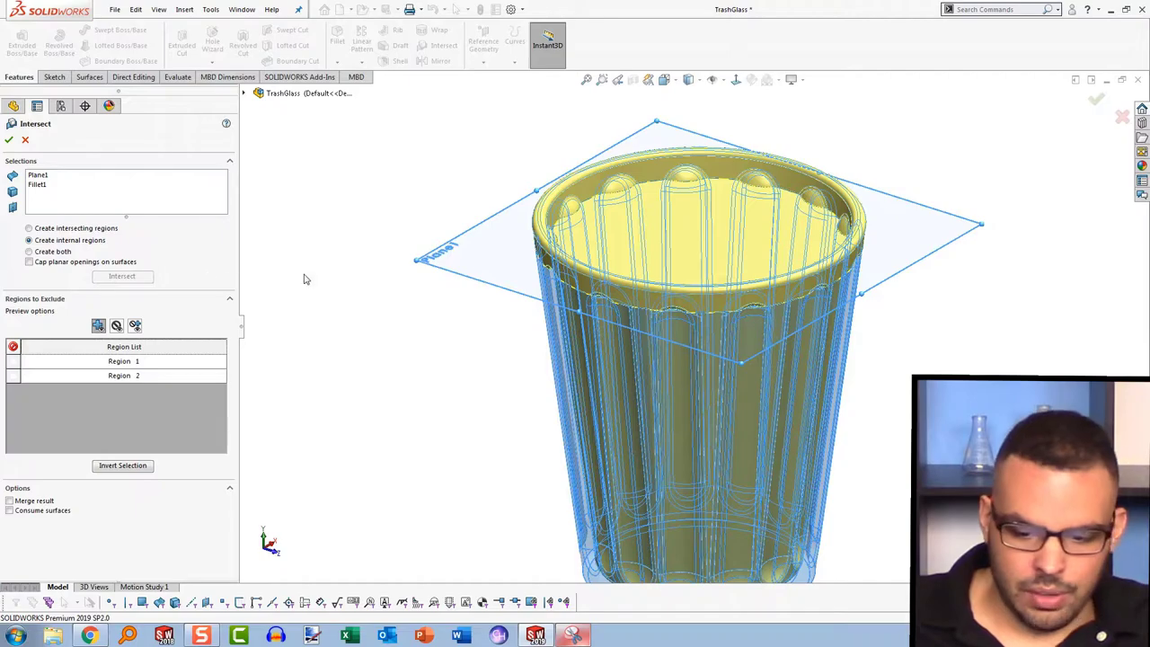
# Step: Try excluding Region 1 from the intersection, include it again, and accept the feature with both regions kept
pyautogui.click(45, 364)
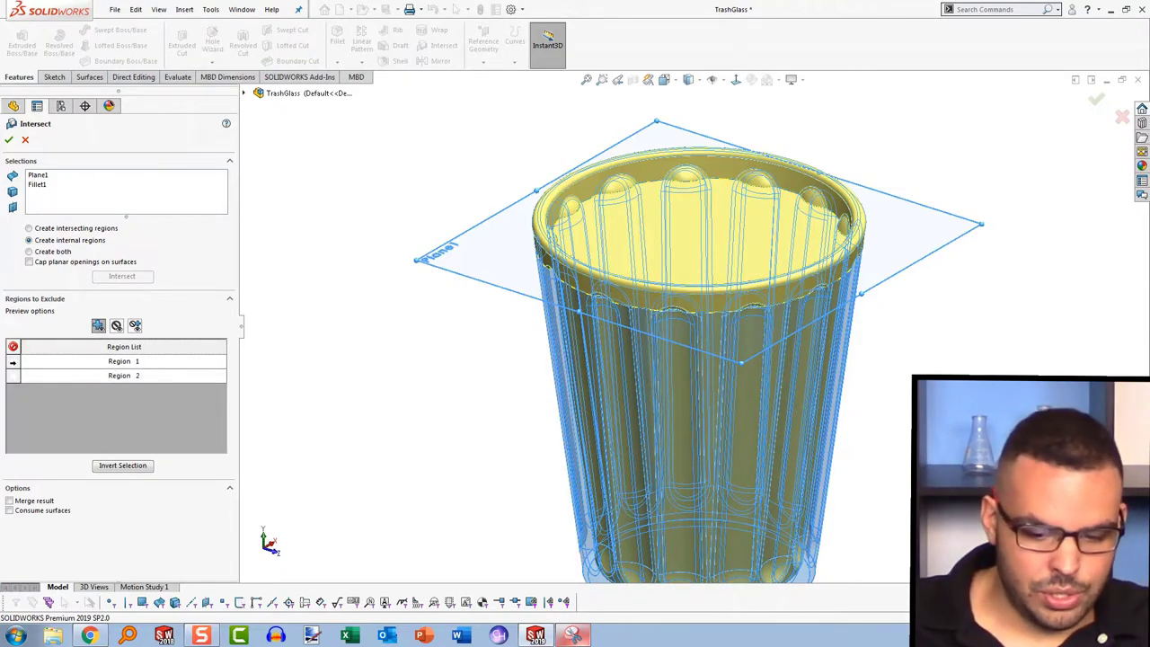
pyautogui.click(119, 360)
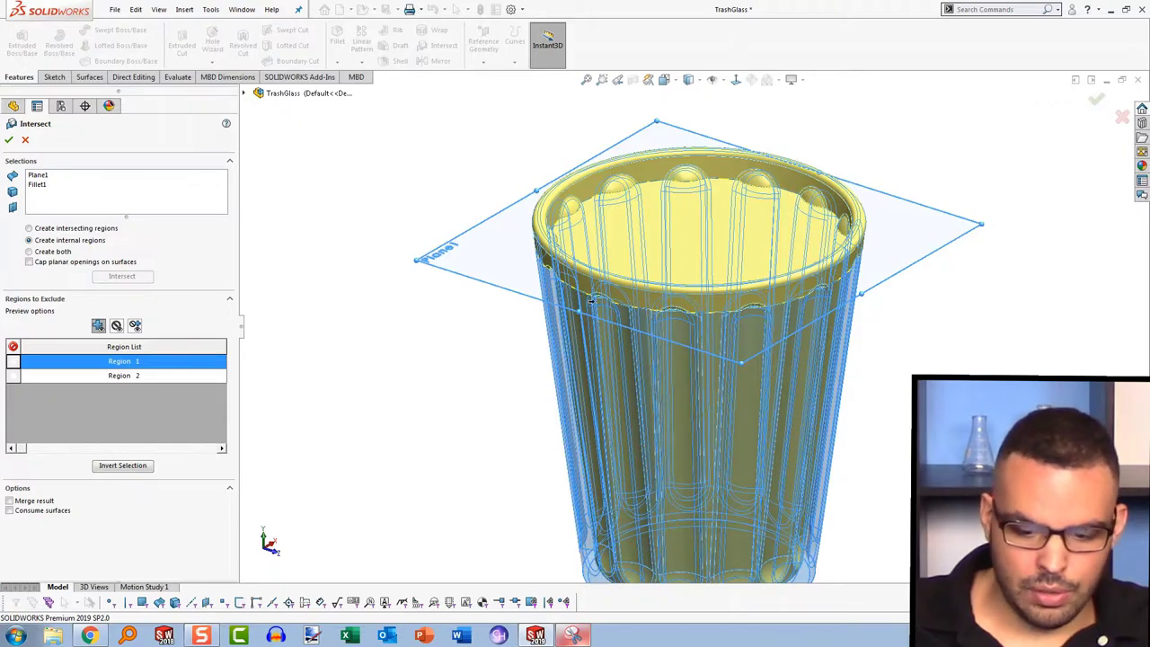
pyautogui.click(724, 342)
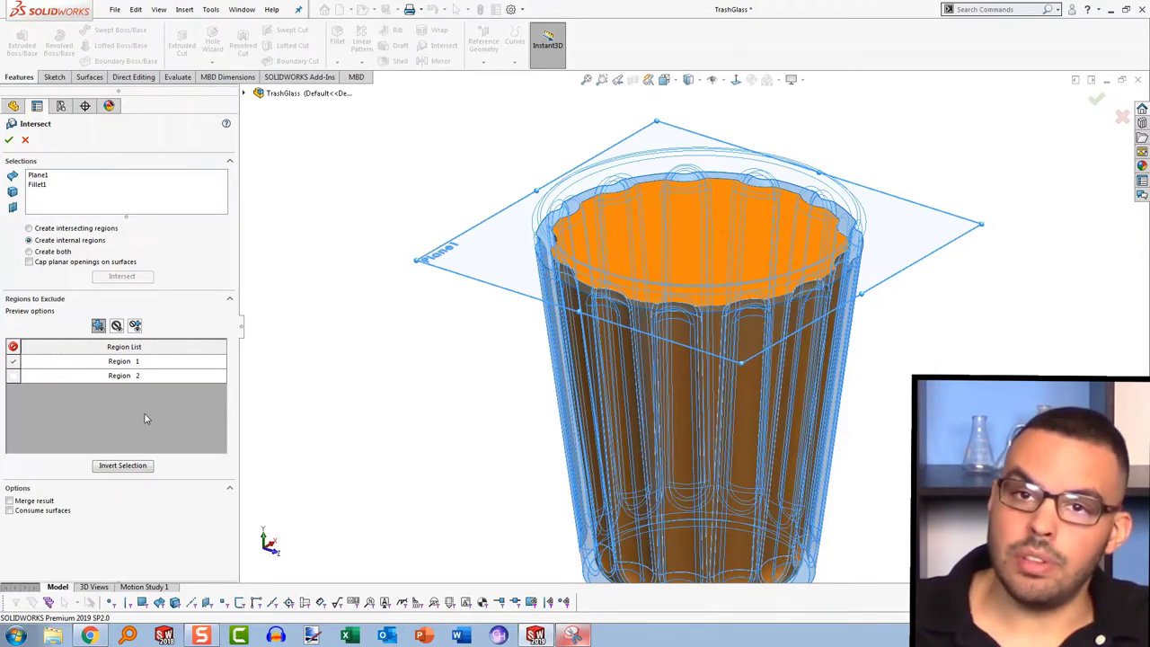
pyautogui.click(99, 362)
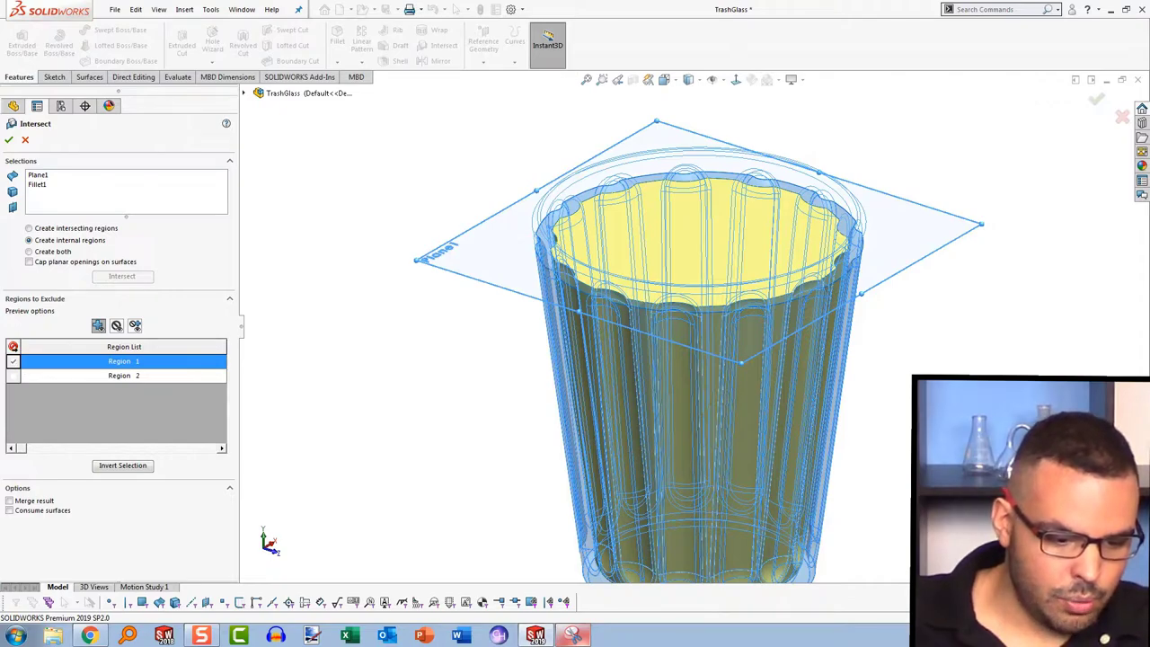
pyautogui.click(12, 361)
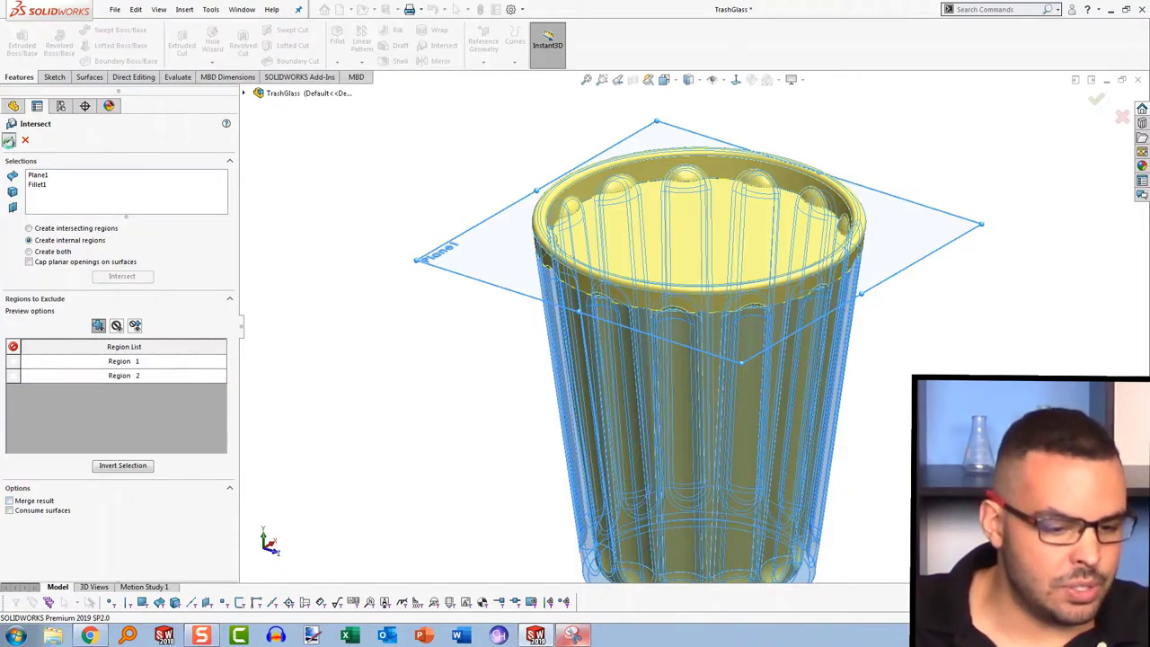
pyautogui.click(15, 140)
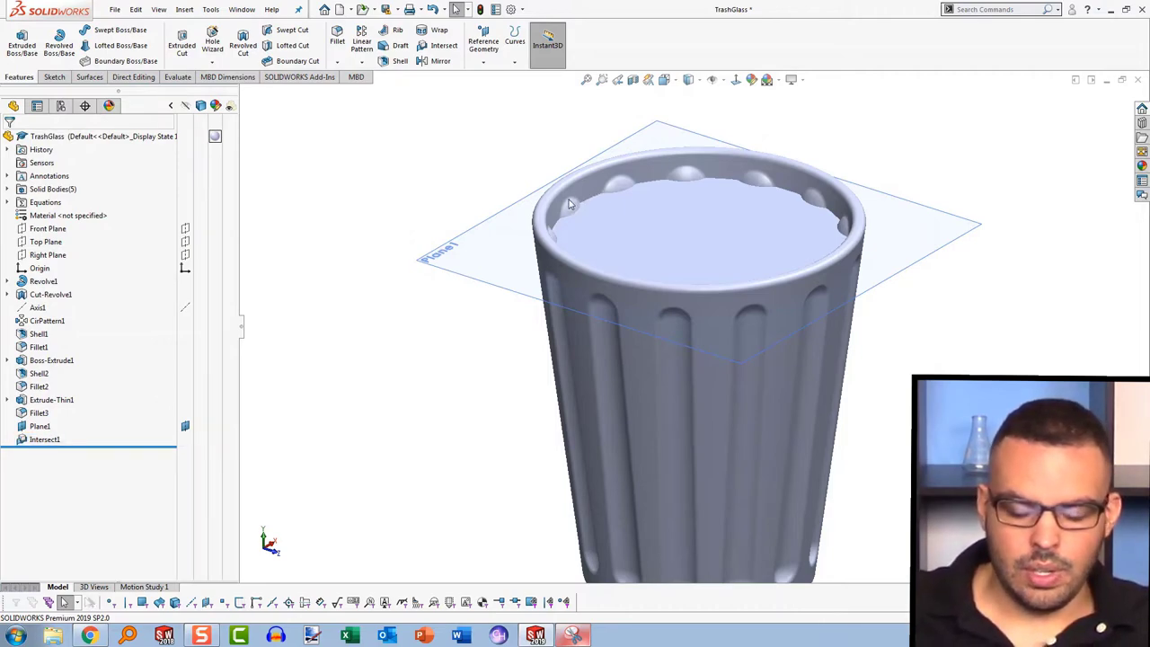
# Step: Hide the glass body and the offset plane so that only the internal fill body is shown
pyautogui.scroll(-2, 578, 197)
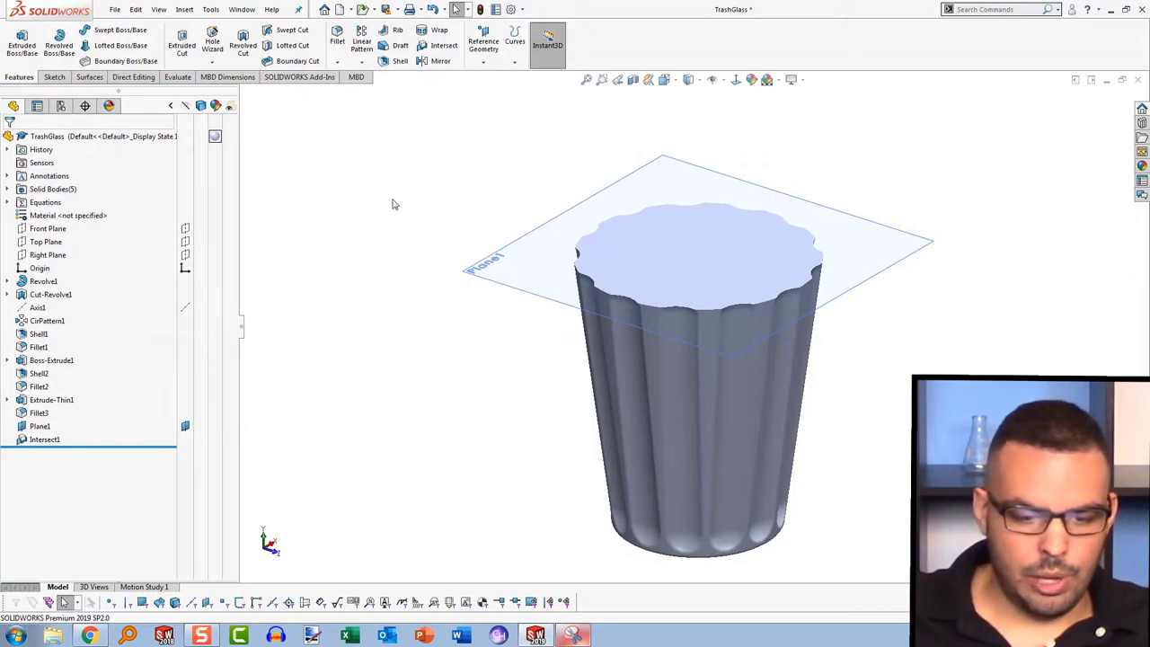
pyautogui.click(508, 290)
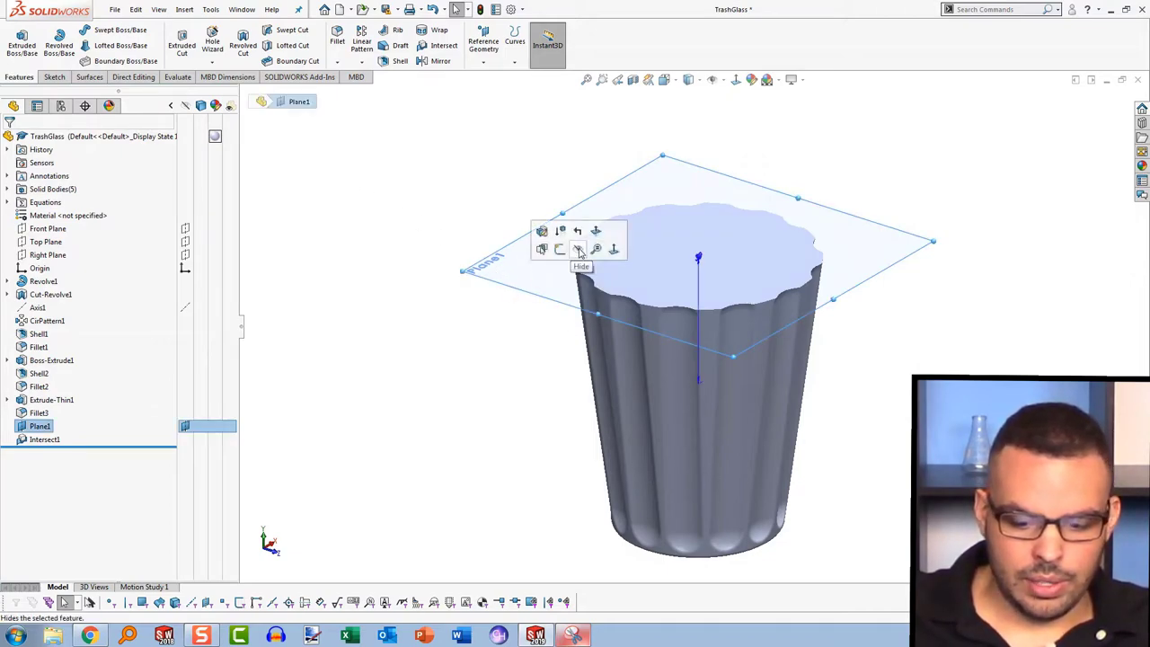
pyautogui.click(581, 255)
# Step: Evaluate the mass properties of the internal fill body alone to read its volume
pyautogui.click(178, 77)
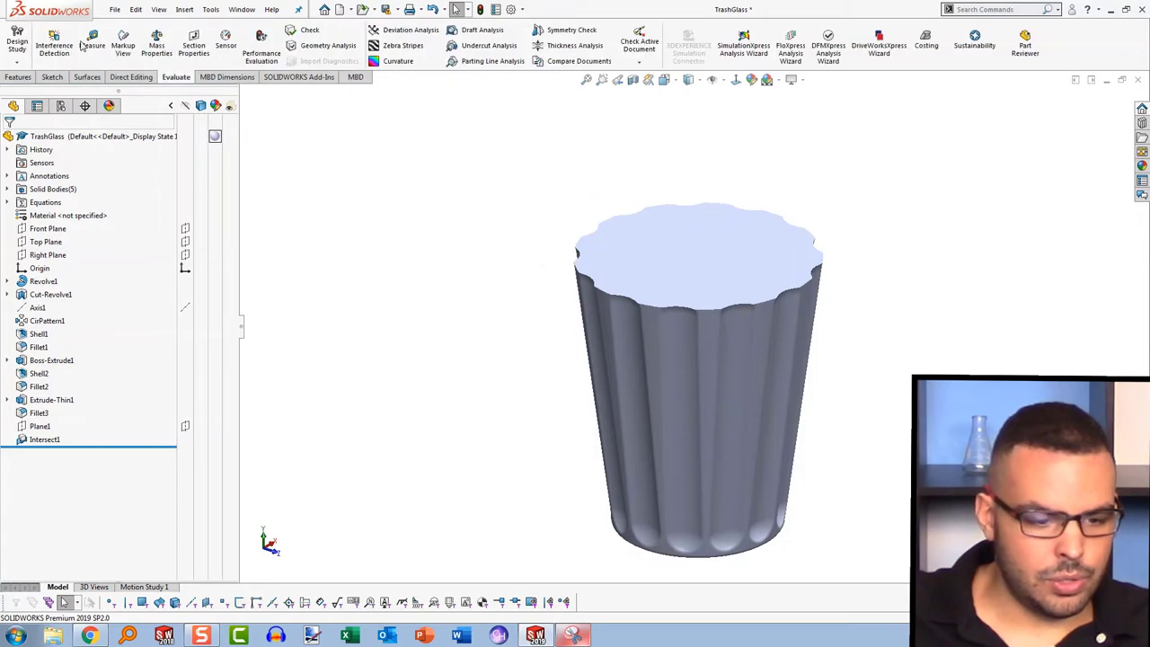
pyautogui.click(157, 45)
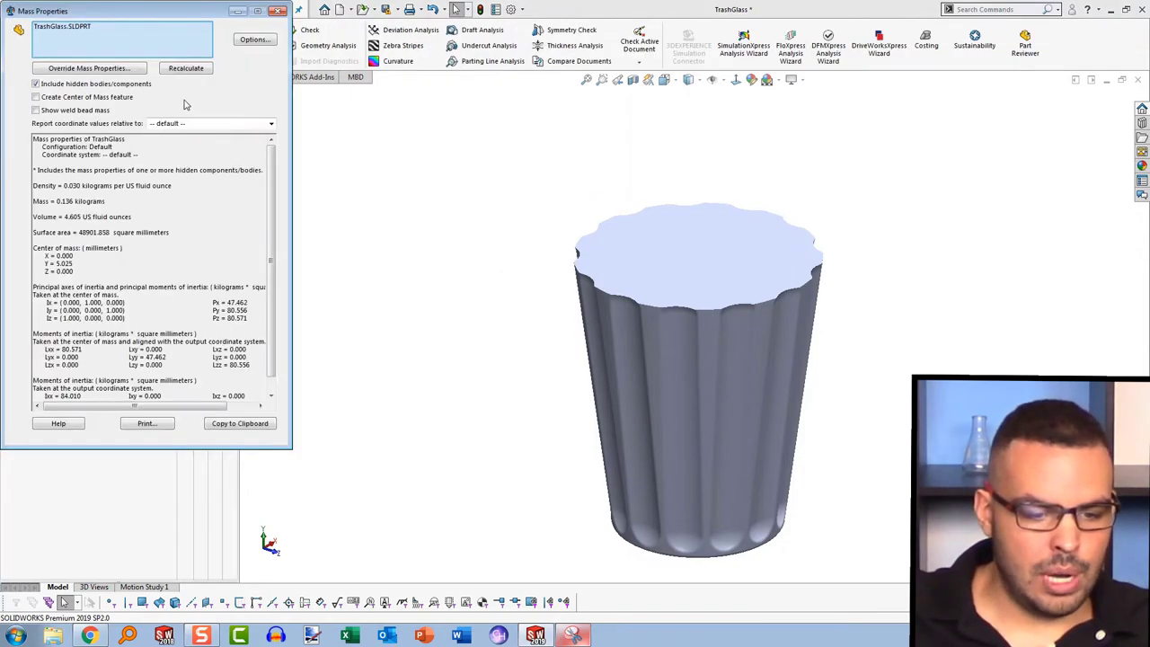
pyautogui.rightClick(79, 36)
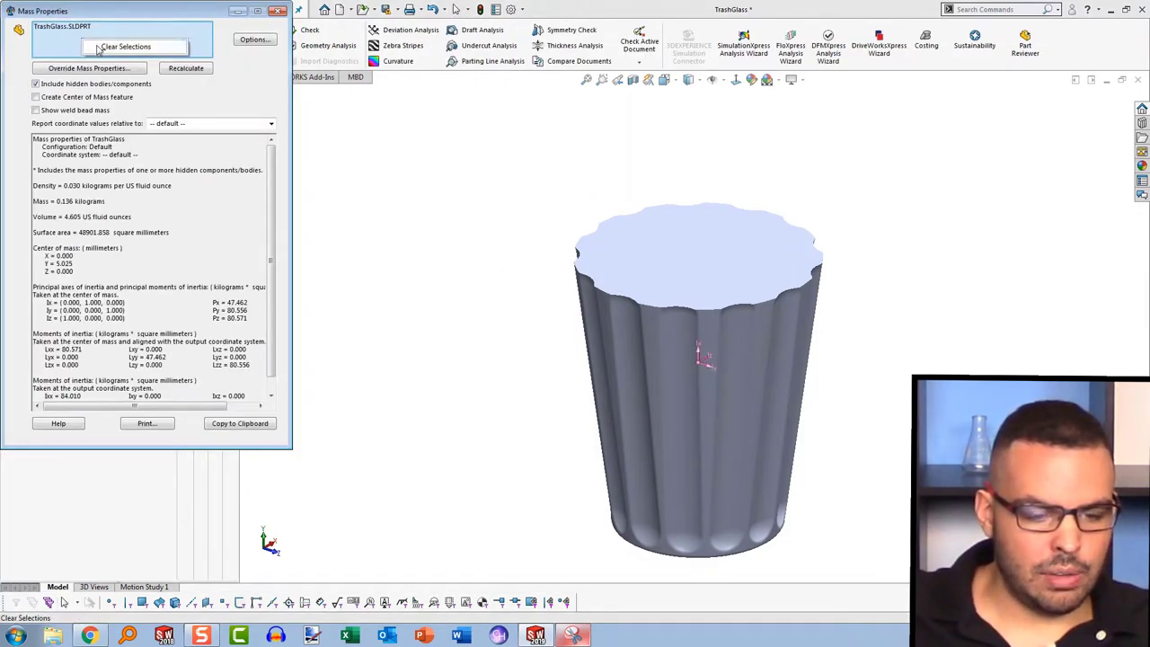
pyautogui.click(95, 46)
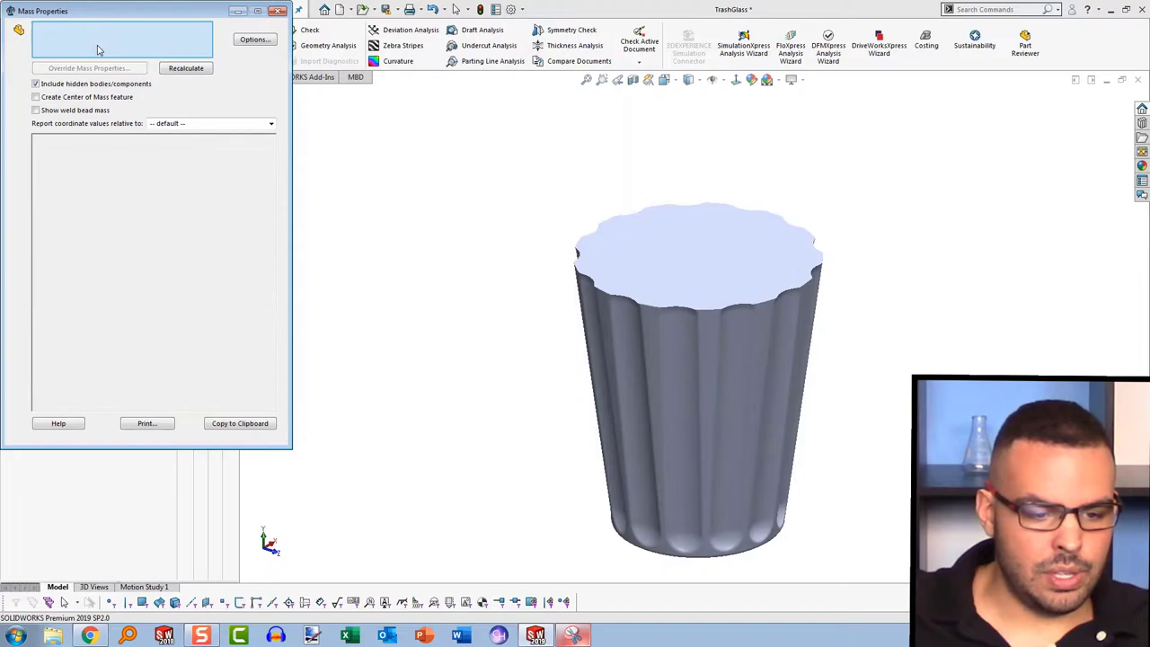
pyautogui.click(754, 300)
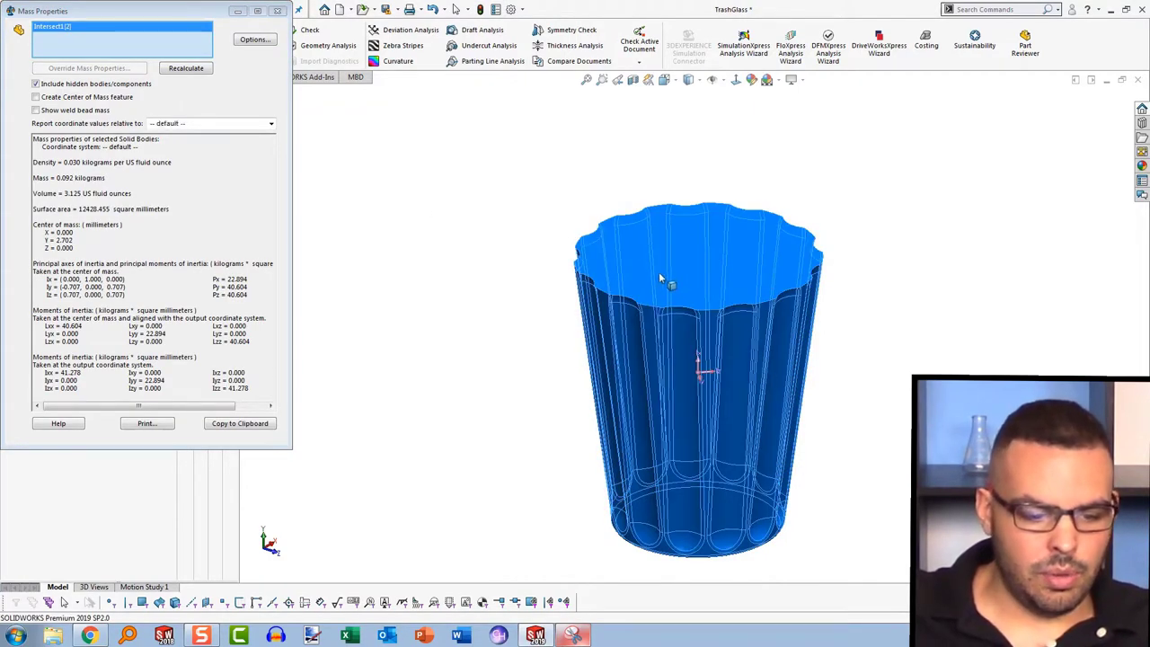
pyautogui.click(65, 193)
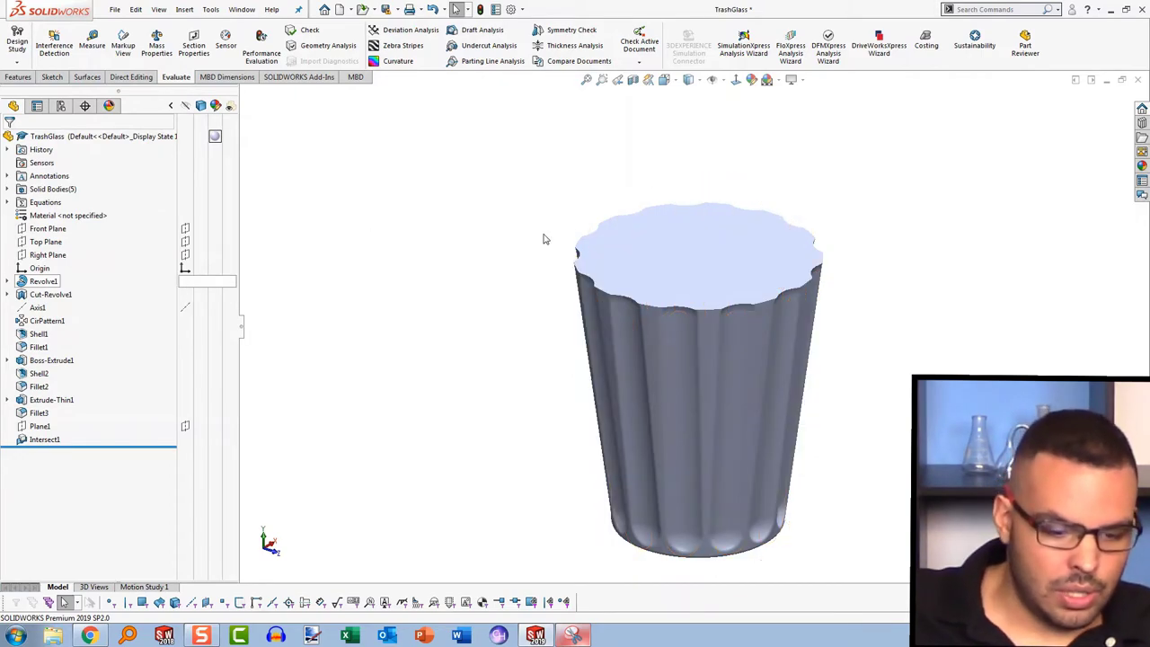
# Step: Show the glass body again with the lid hidden, and redefine the Intersect feature with the Create both option
pyautogui.hotkey('shift', 'Tab')
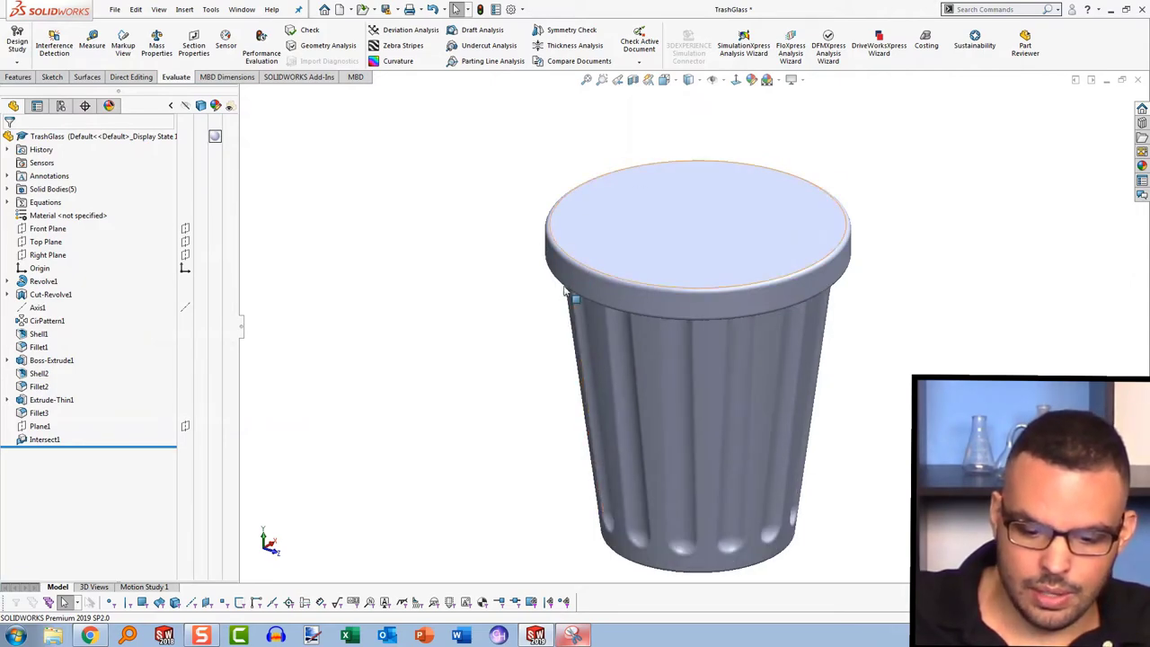
pyautogui.press('Tab')
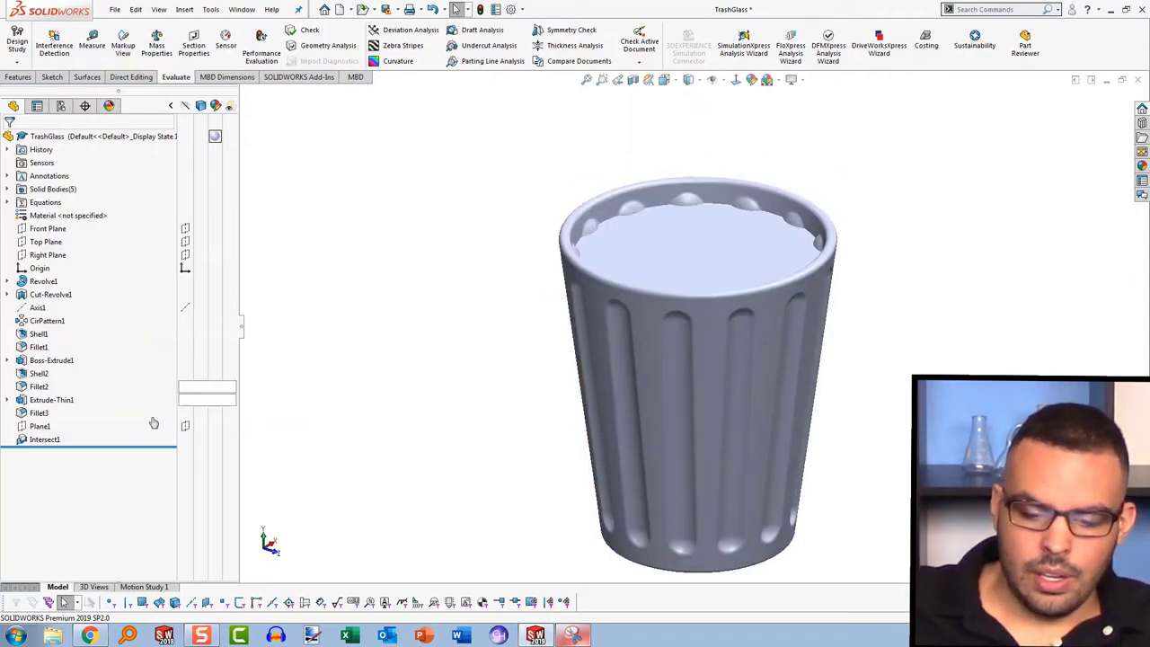
pyautogui.click(54, 439)
pyautogui.click(66, 405)
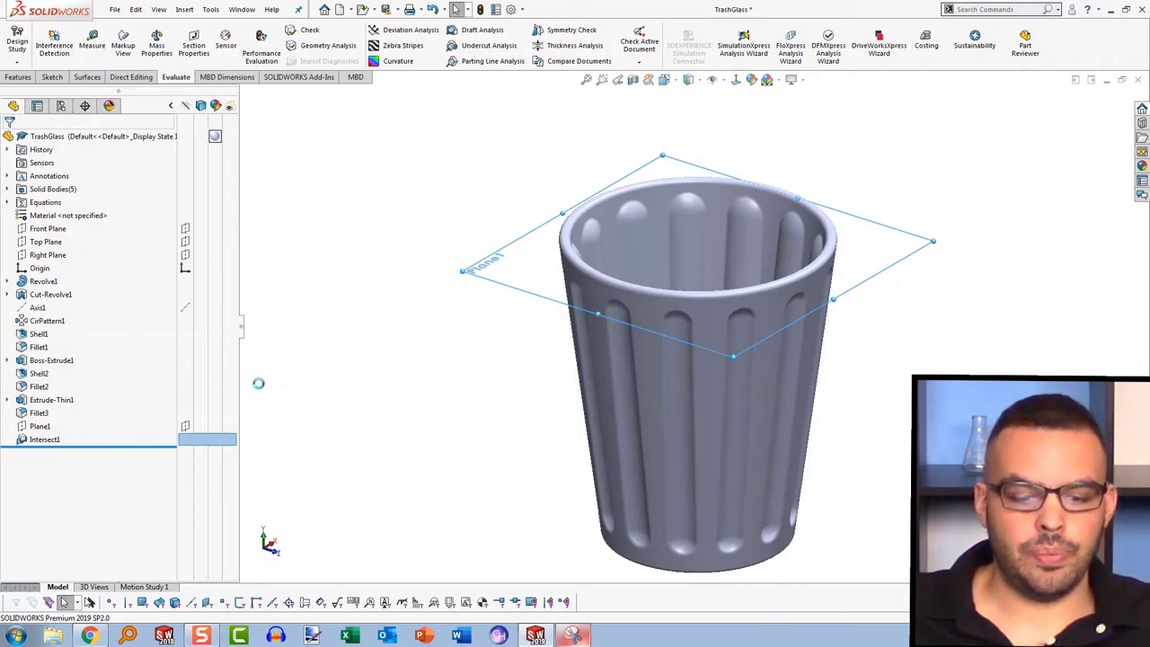
pyautogui.click(94, 185)
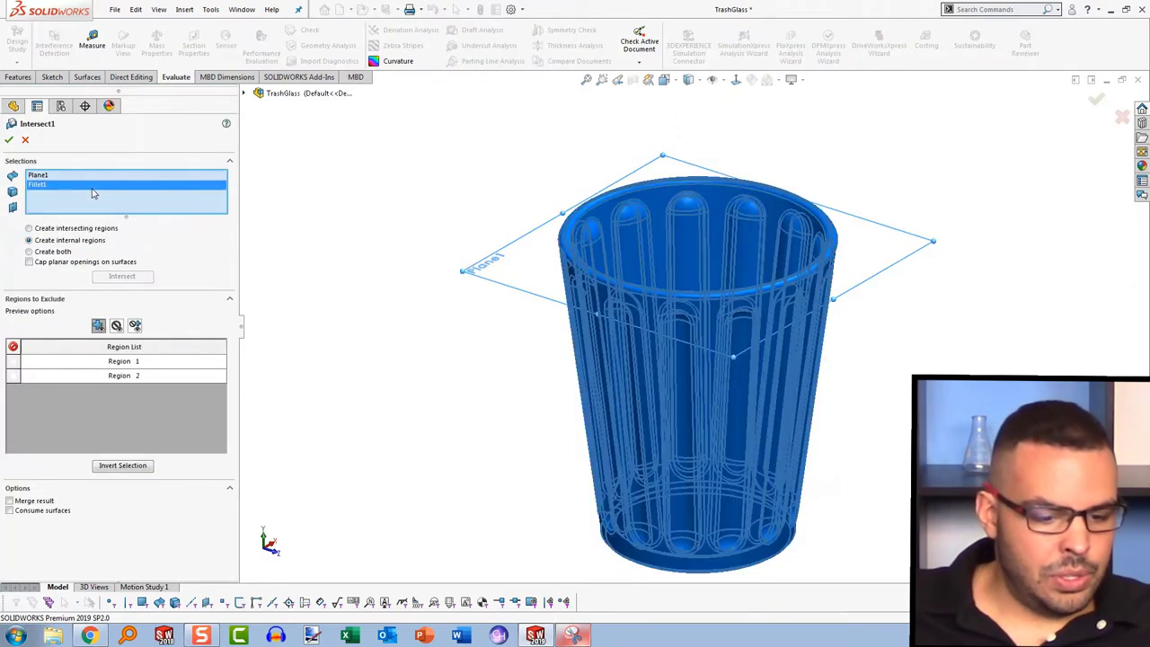
pyautogui.click(29, 251)
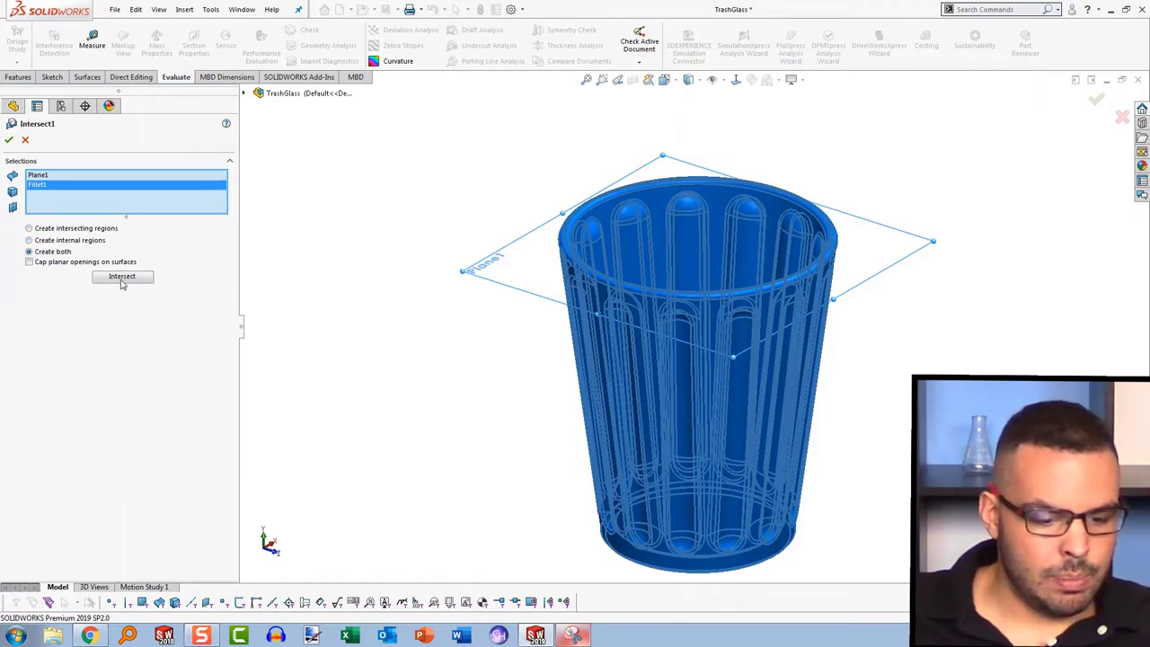
pyautogui.click(122, 276)
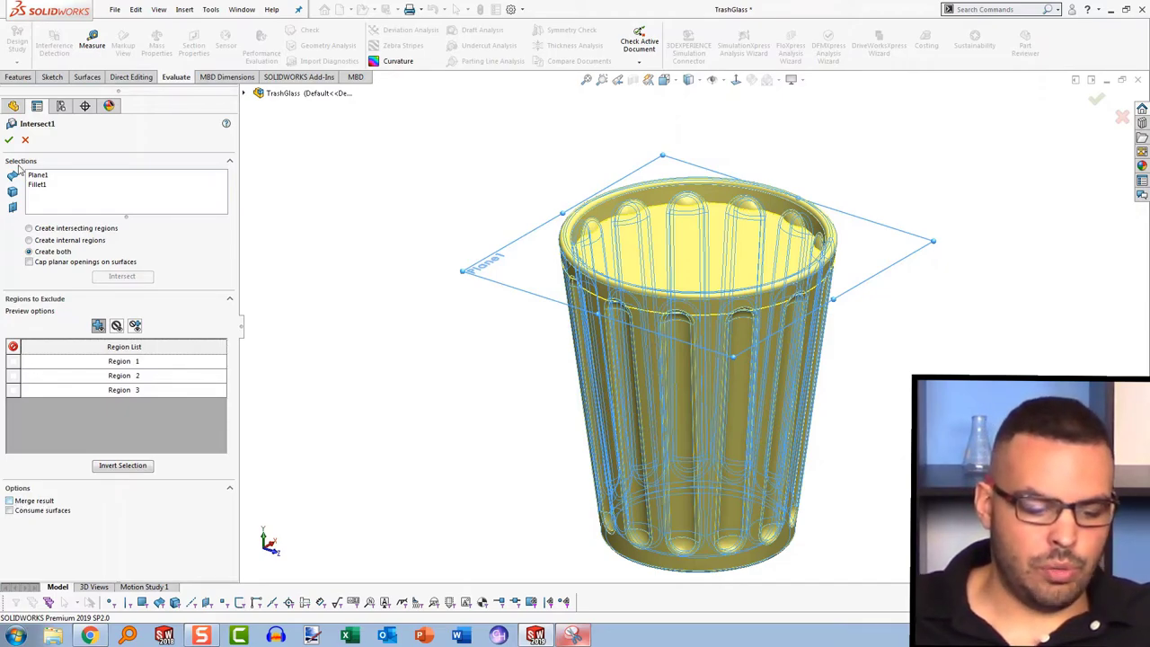
pyautogui.click(9, 140)
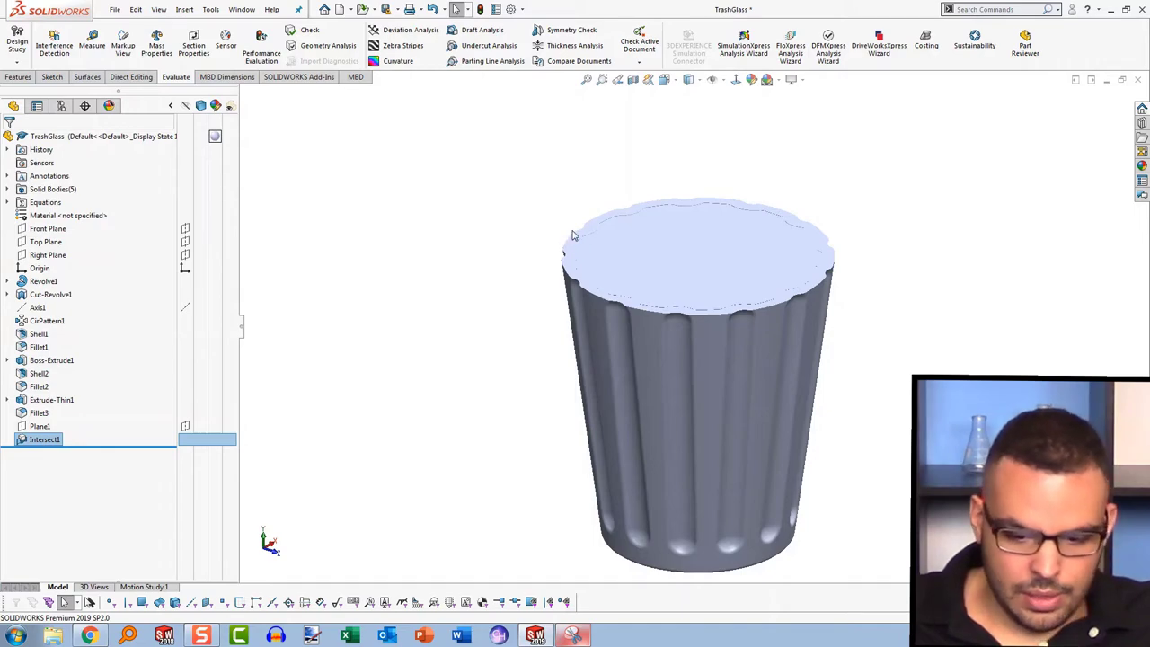
pyautogui.click(593, 272)
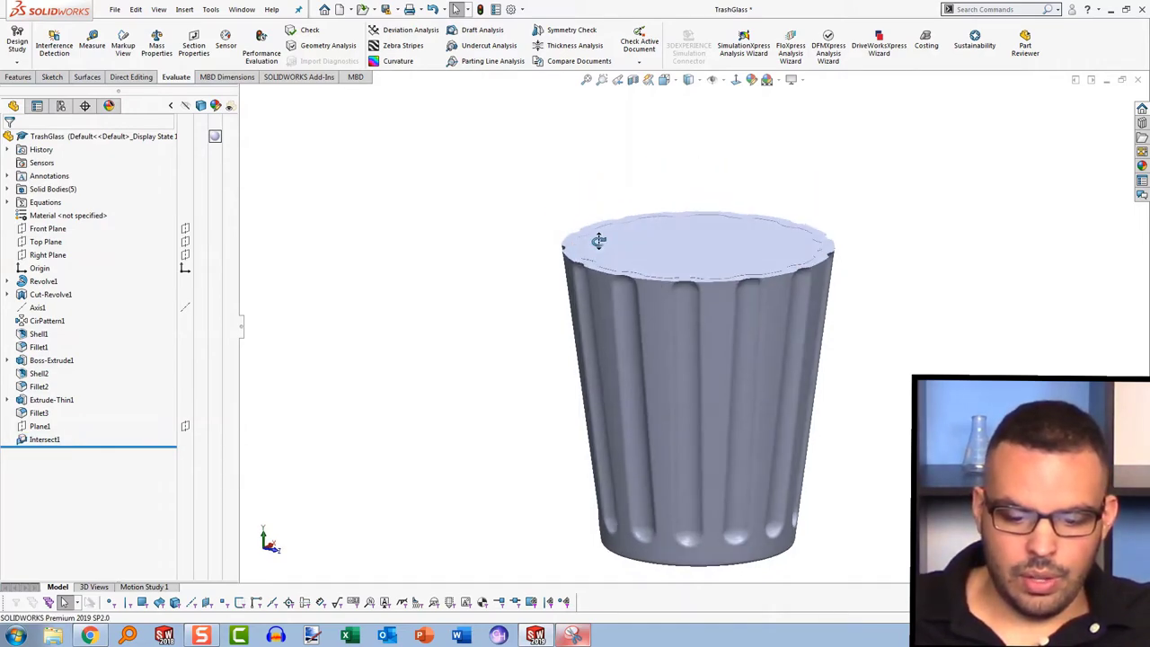
# Step: Show the hidden upper rim body of the glass from the list of solid bodies
pyautogui.hotkey('ctrl', '1')
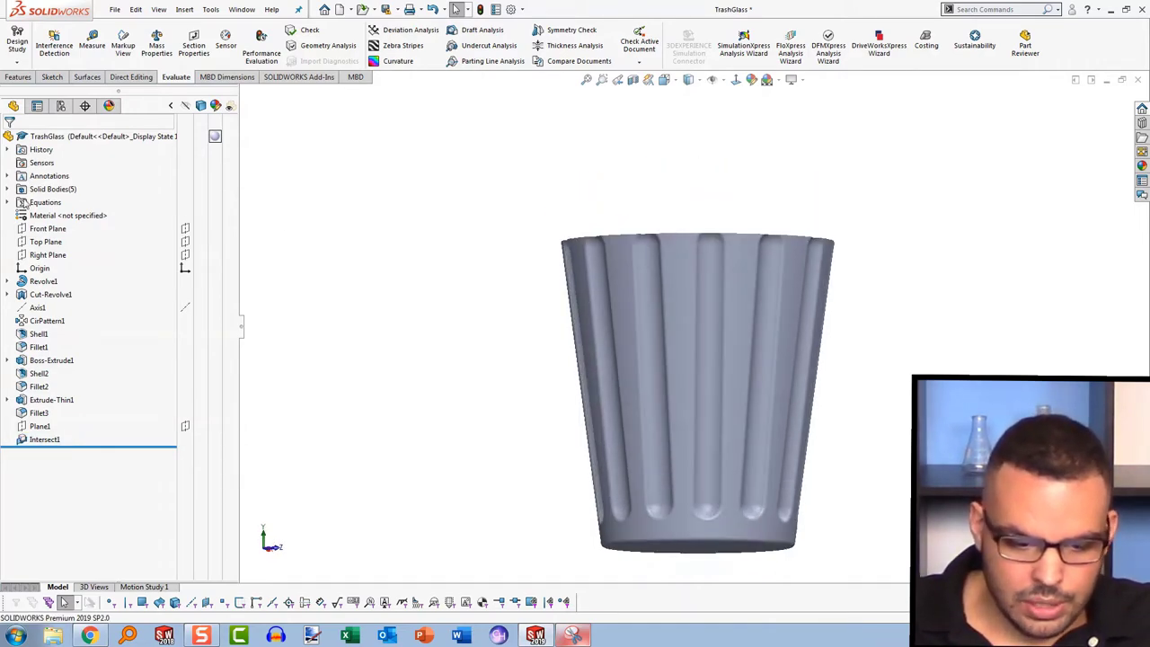
pyautogui.click(8, 189)
pyautogui.click(62, 229)
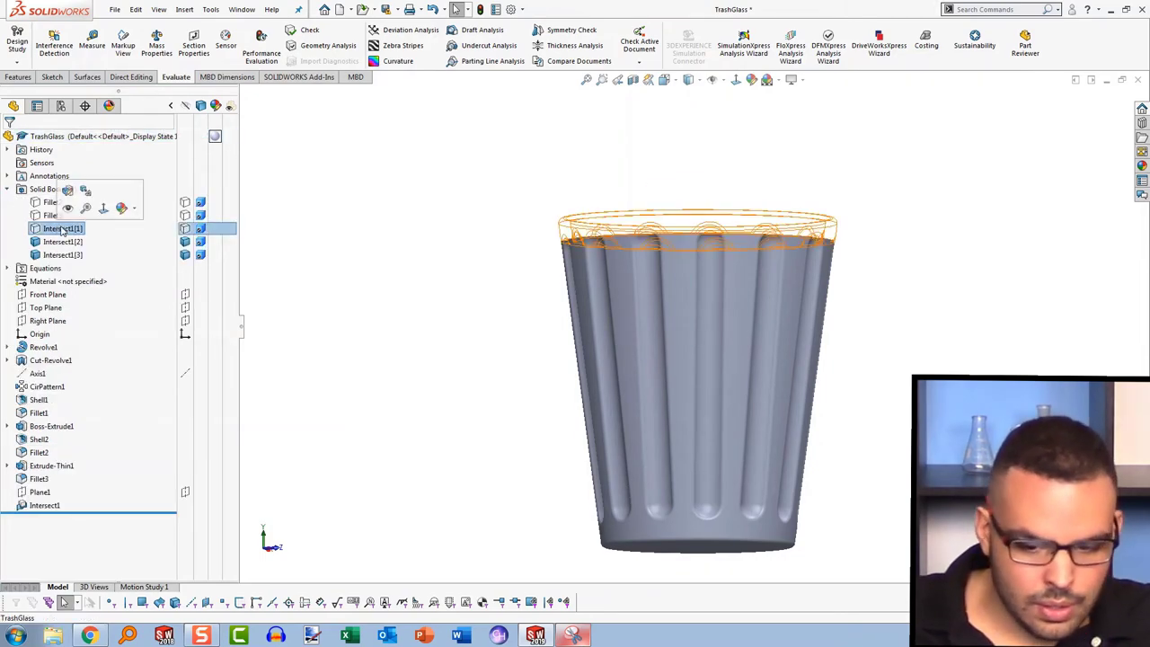
pyautogui.click(503, 226)
pyautogui.moveTo(512, 226); pyautogui.dragTo(588, 278, button='middle')
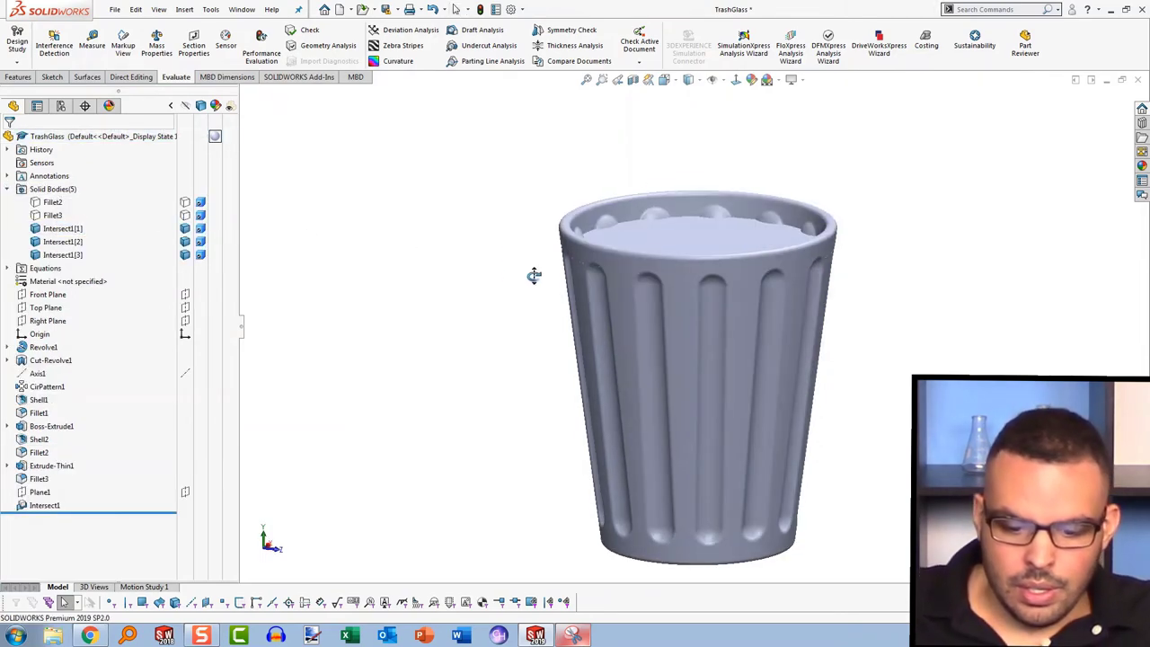
# Step: Switch the model's display style to shaded with edges
pyautogui.click(688, 79)
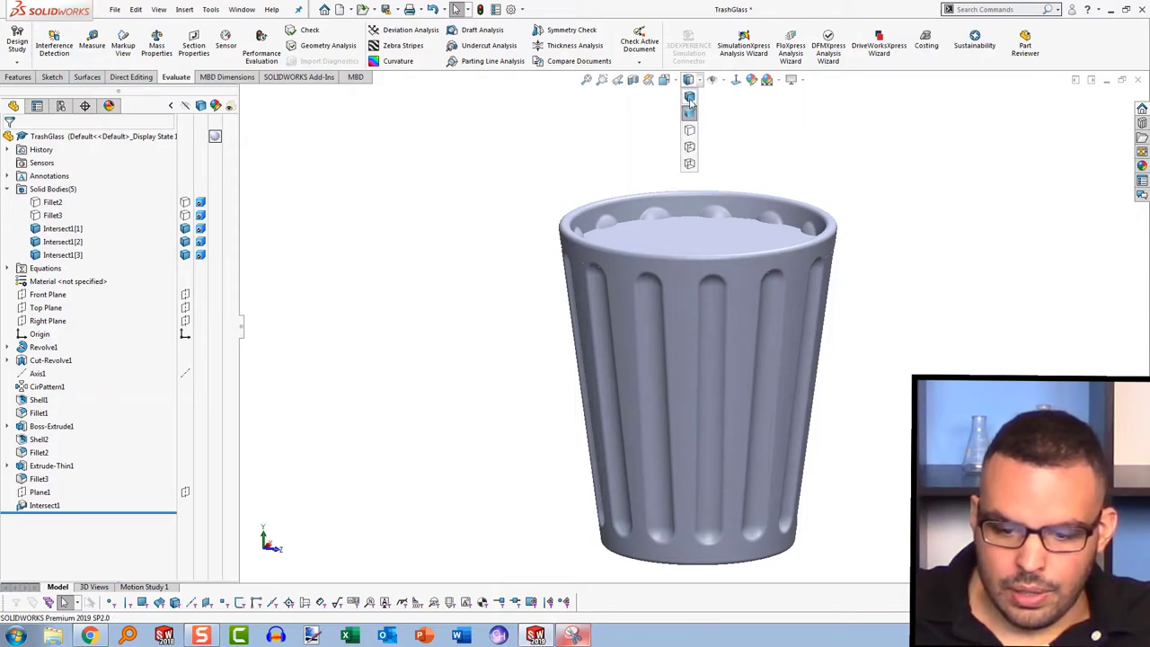
pyautogui.click(689, 94)
pyautogui.scroll(-5, 620, 269)
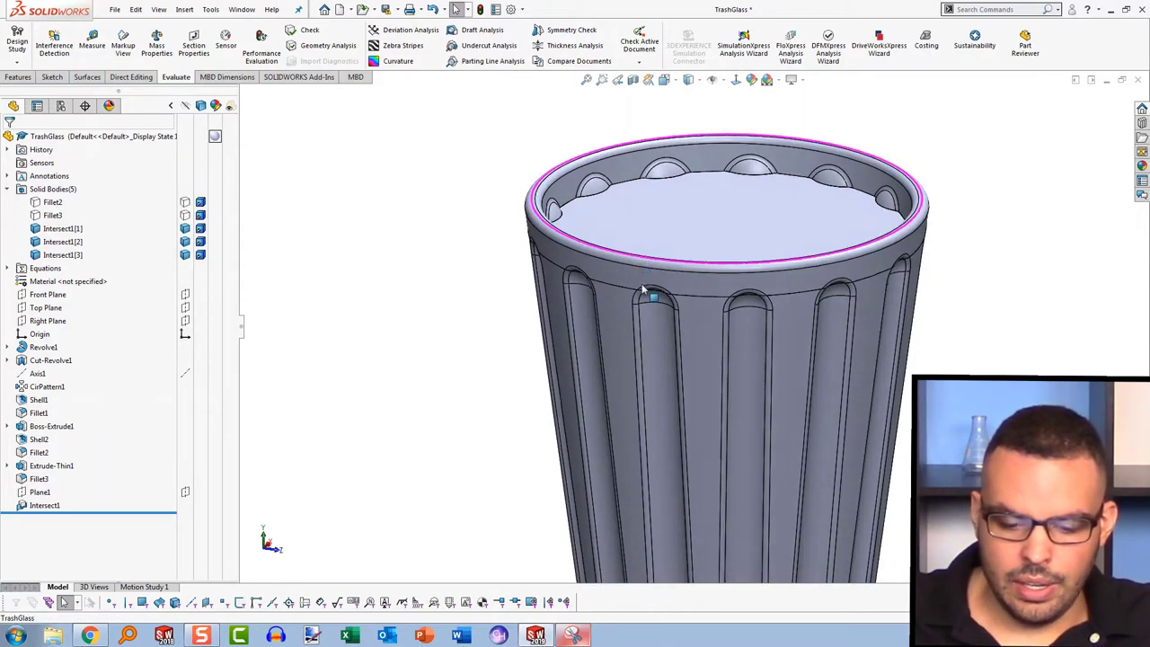
# Step: Hide the upper rim body of the glass to expose the plane cut, and show it again
pyautogui.click(606, 289)
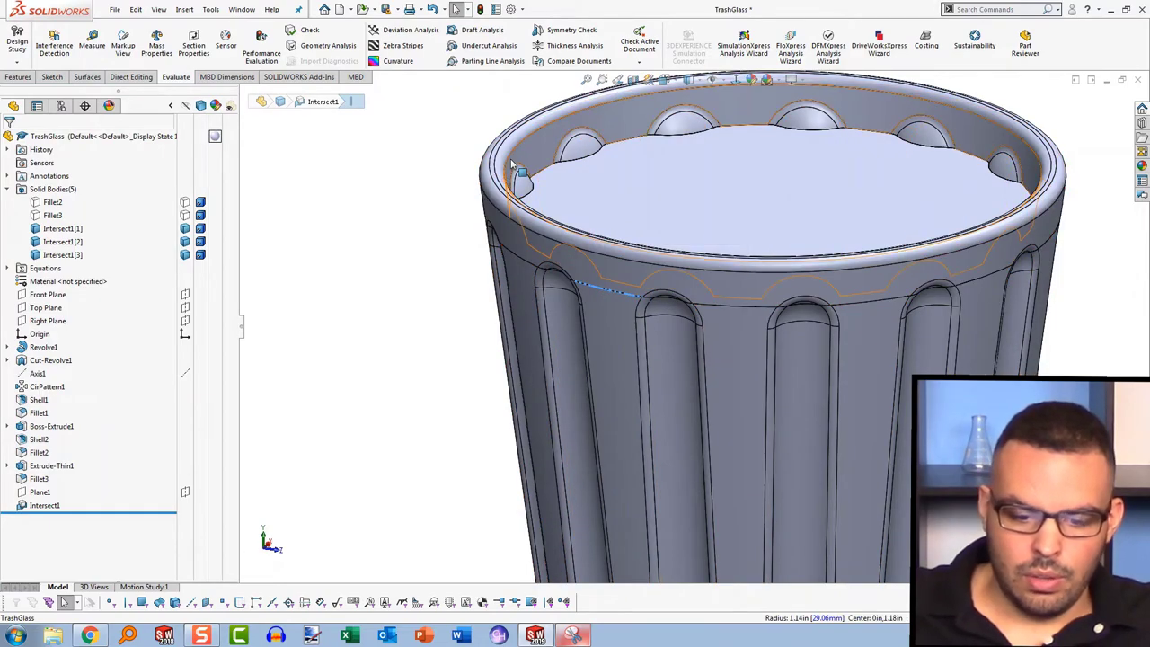
pyautogui.press('Tab')
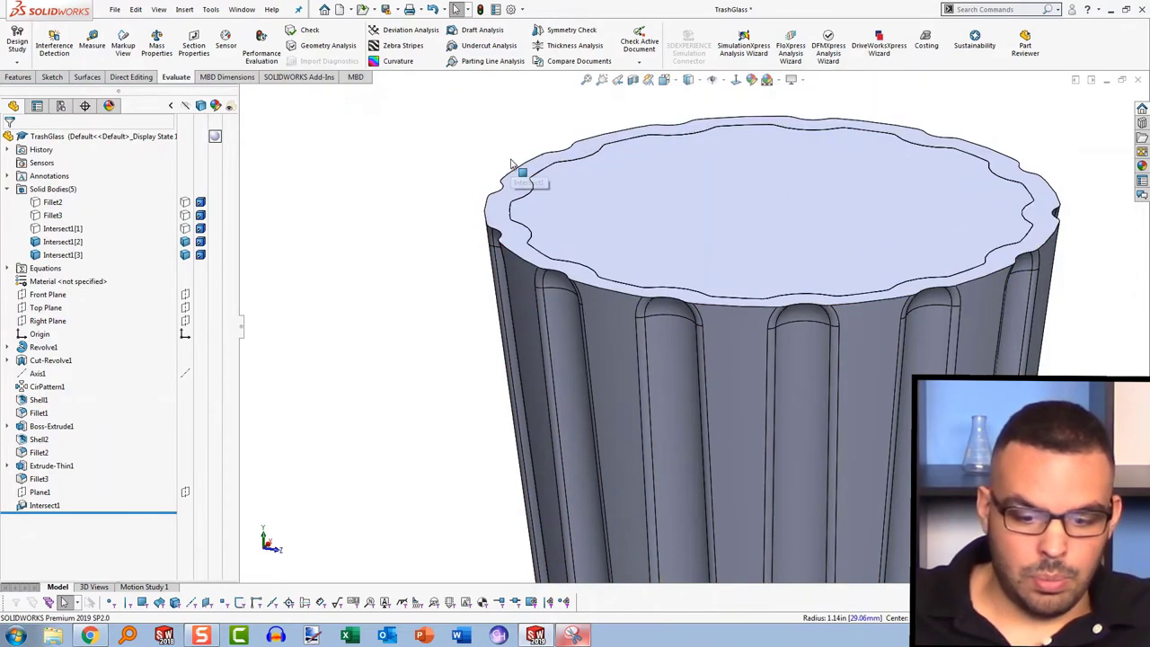
pyautogui.click(186, 230)
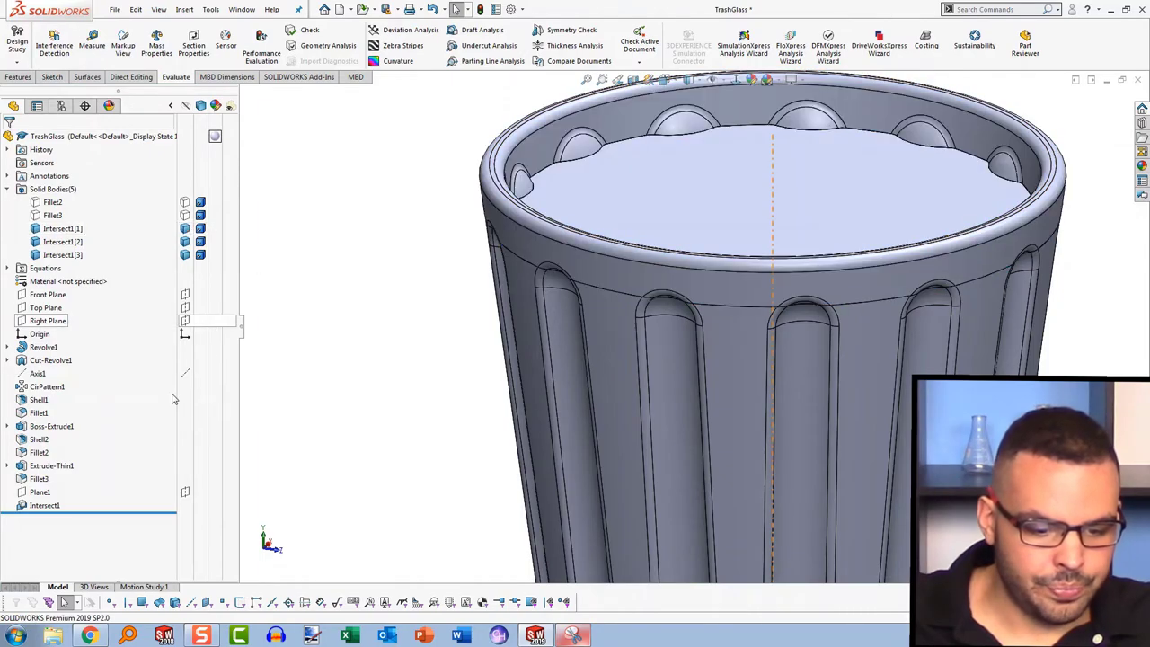
# Step: Redefine the Intersect feature with Merge result enabled and accept it
pyautogui.click(27, 509)
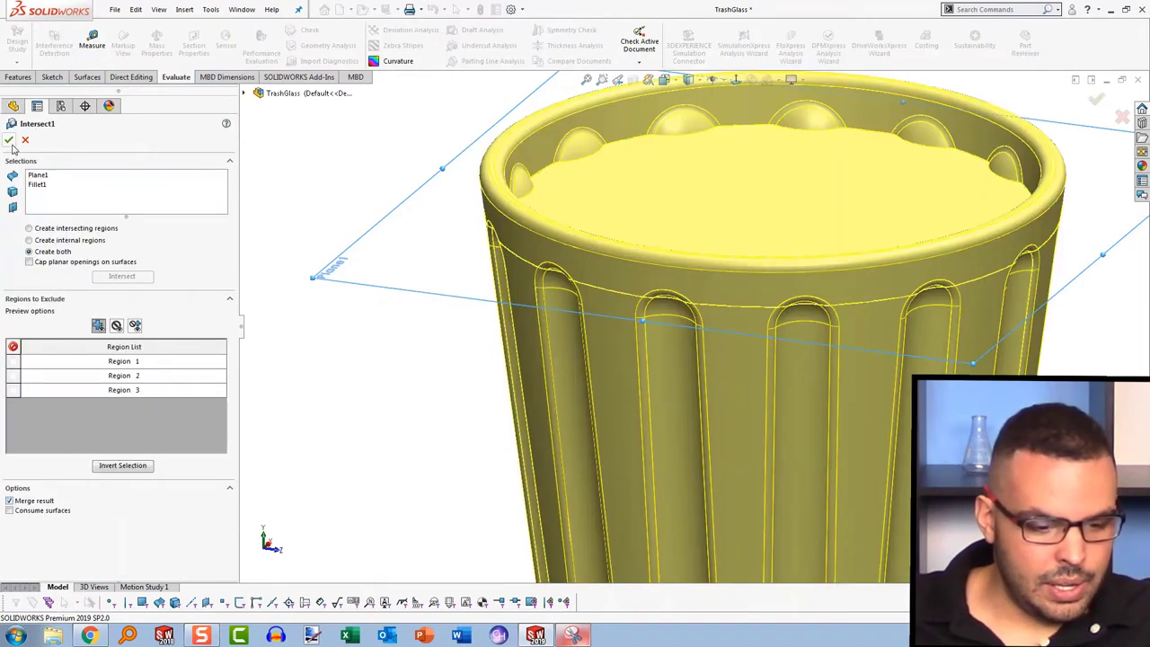
pyautogui.click(9, 140)
pyautogui.scroll(3, 385, 261)
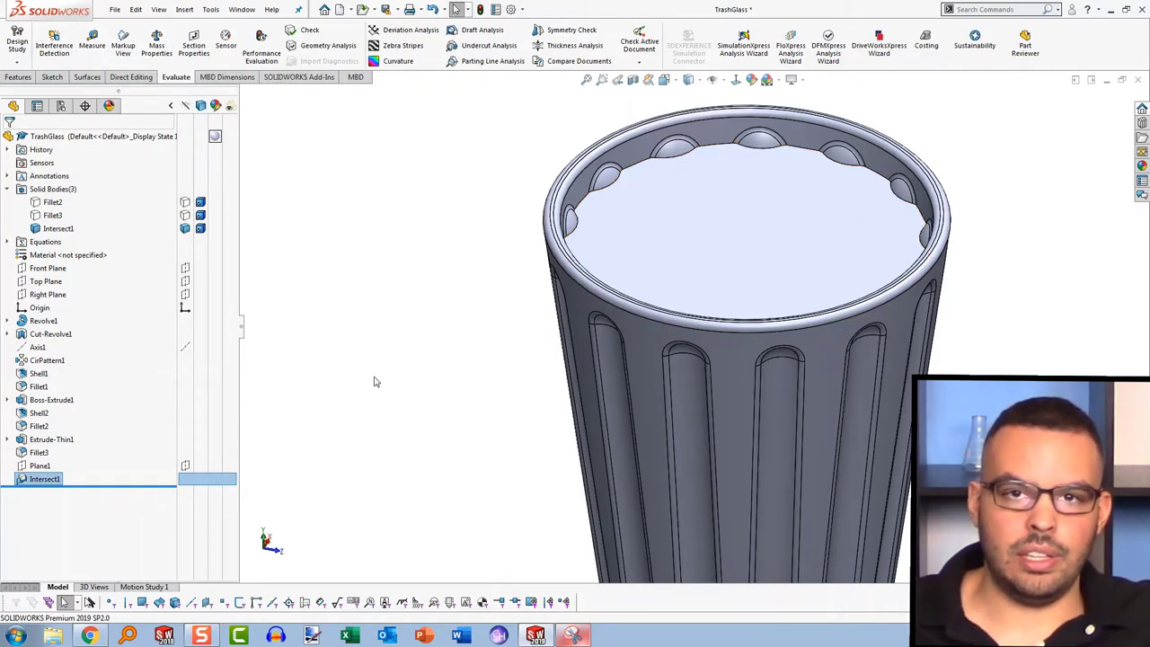
# Step: Redefine the Intersect feature again, trying Create internal regions, and accept it with the three regions kept as separate bodies
pyautogui.rightClick(33, 486)
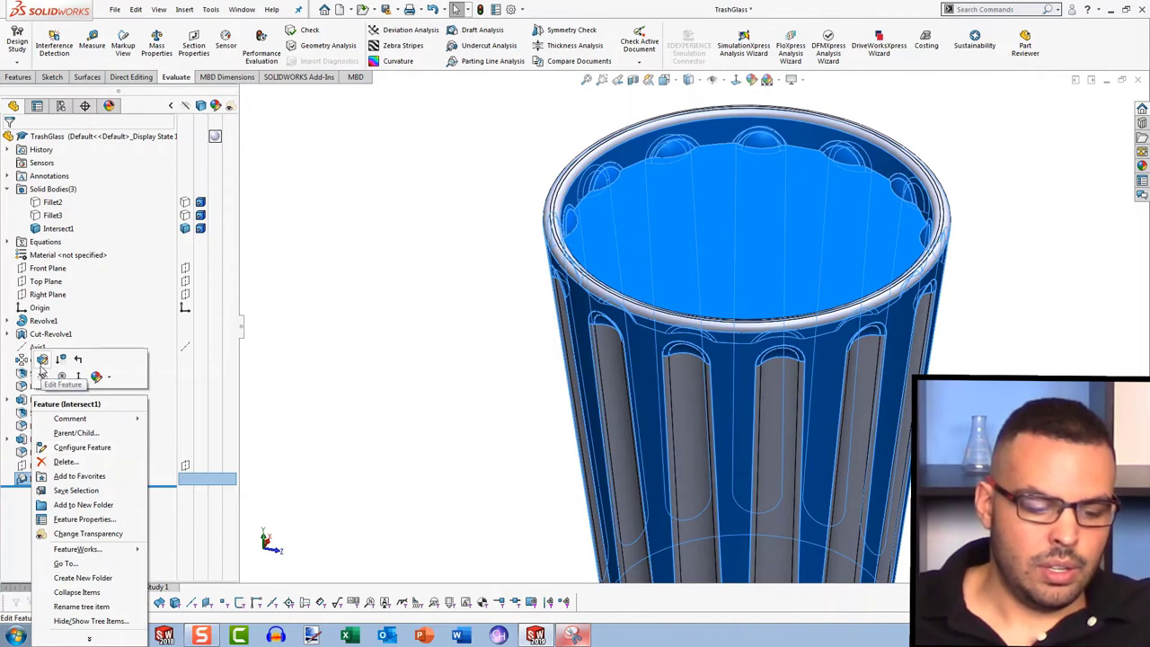
pyautogui.click(206, 366)
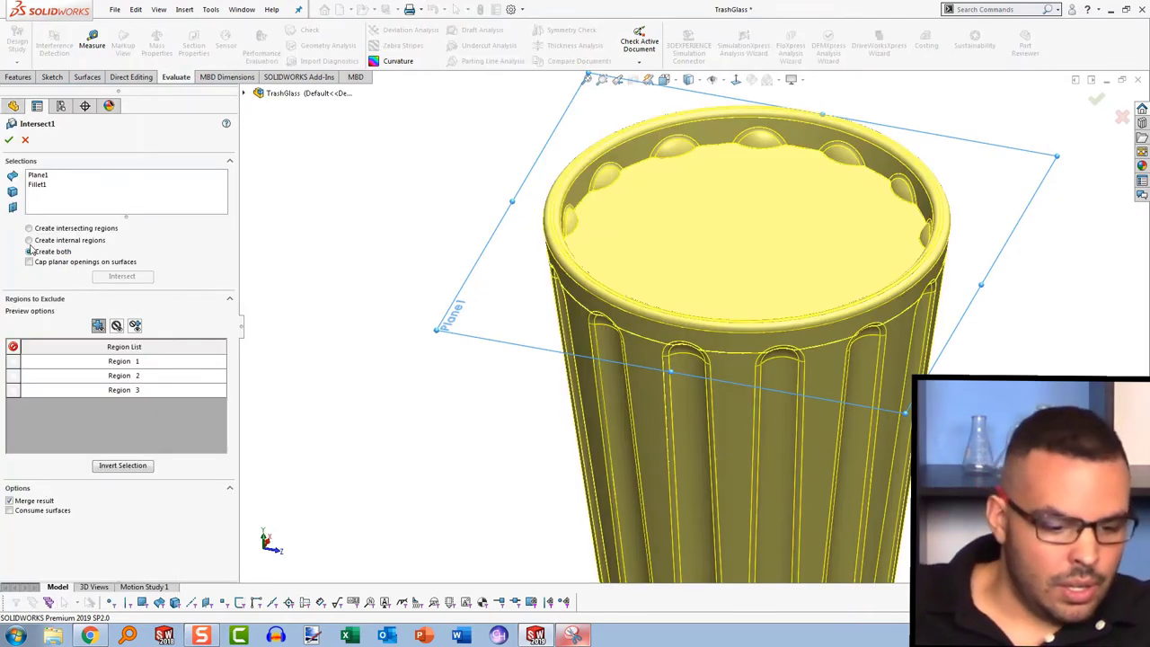
pyautogui.click(29, 240)
pyautogui.click(121, 278)
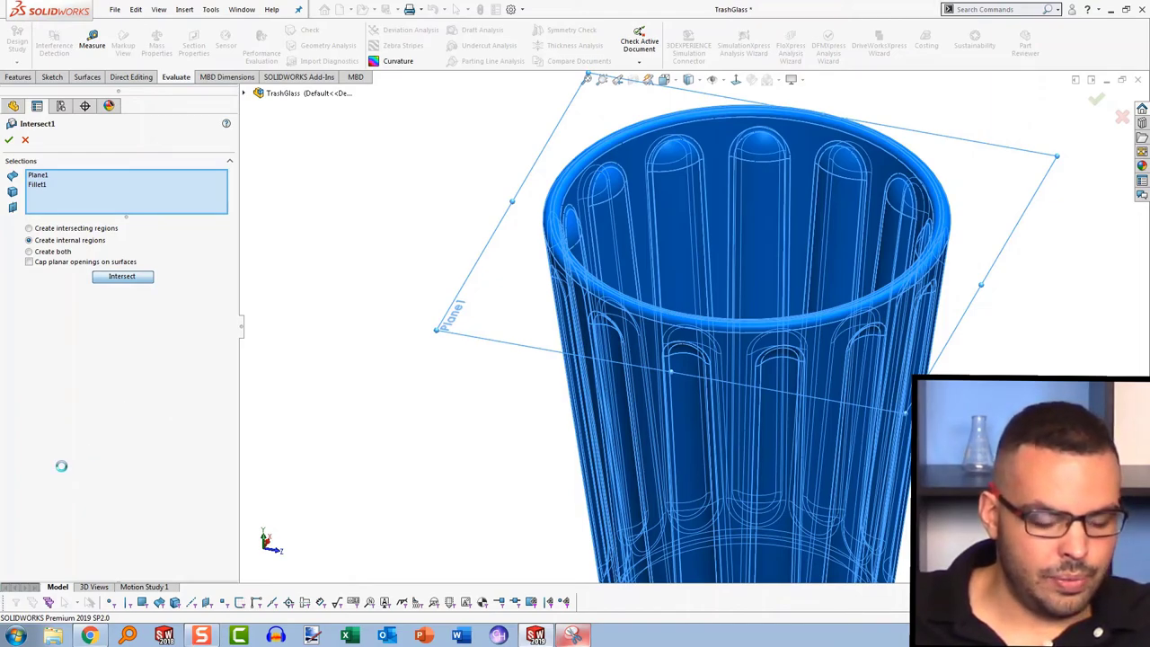
pyautogui.click(9, 141)
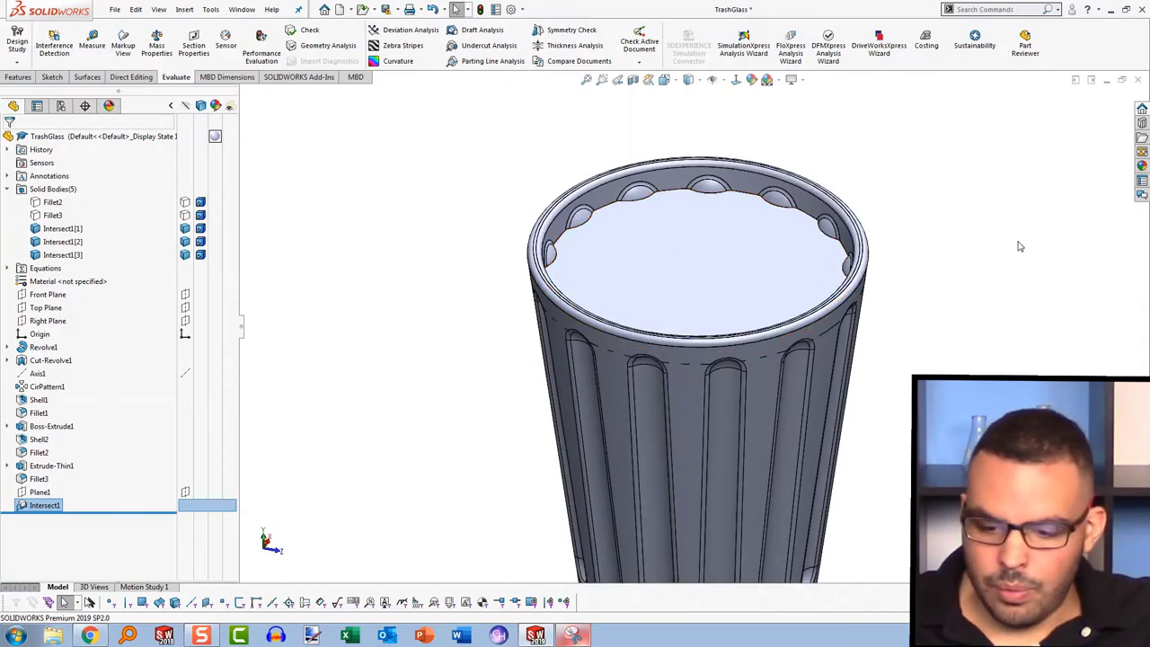
# Step: Apply the gold-coloured appearance listed after dark beer in the Organic Liquid category to the internal fill body
pyautogui.moveTo(712, 264); pyautogui.dragTo(705, 317, button='middle')
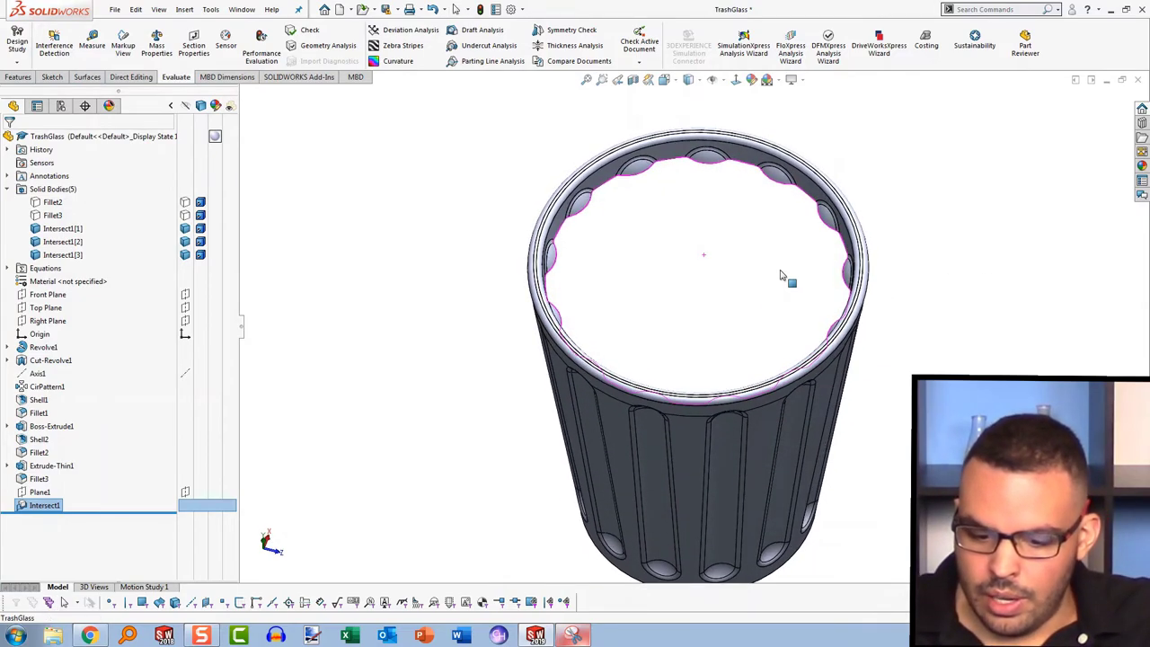
pyautogui.moveTo(788, 278); pyautogui.dragTo(773, 221, button='middle')
pyautogui.scroll(-3, 773, 221)
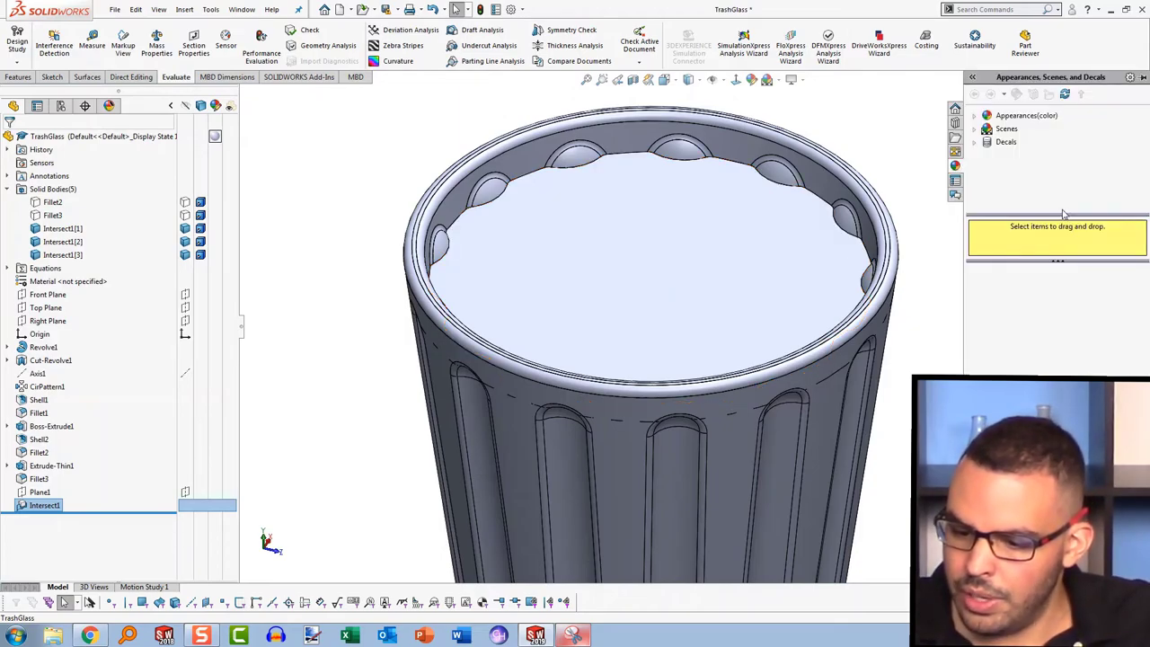
pyautogui.click(976, 117)
pyautogui.moveTo(1144, 126); pyautogui.dragTo(1146, 191)
pyautogui.click(989, 142)
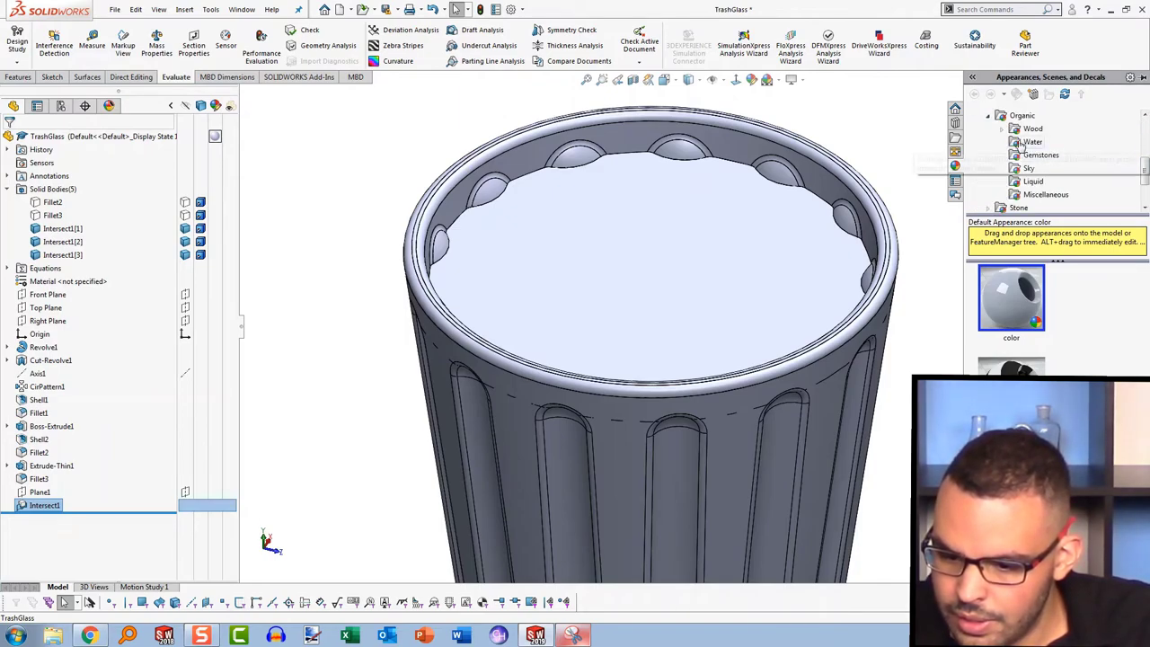
pyautogui.click(1032, 182)
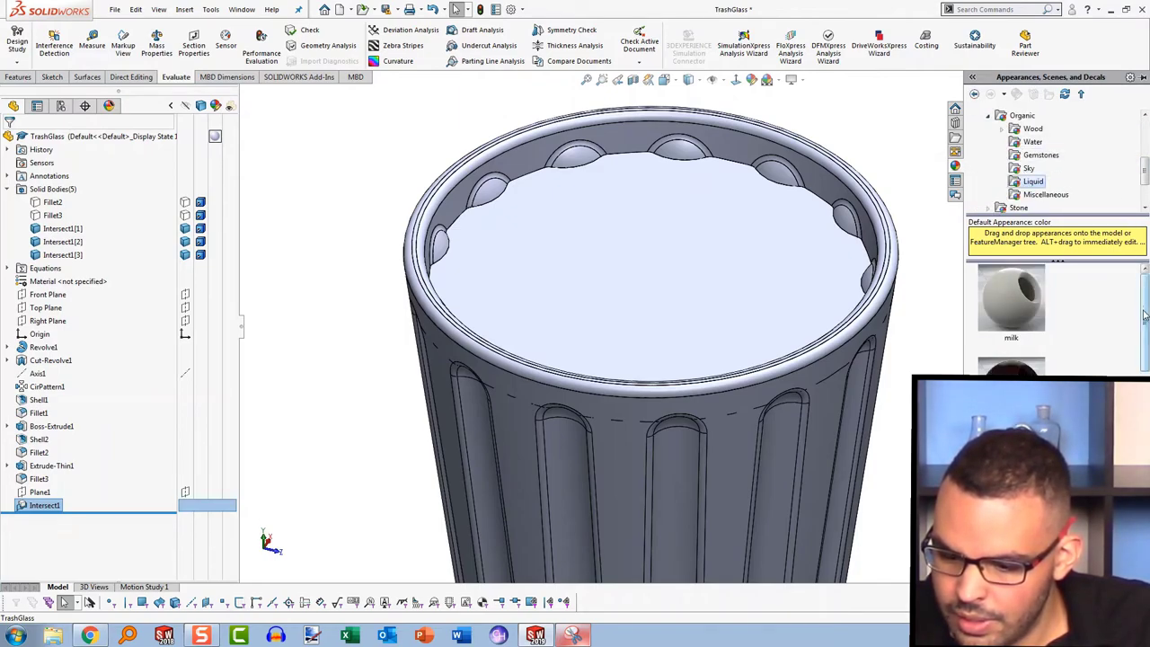
pyautogui.scroll(-2, 1011, 319)
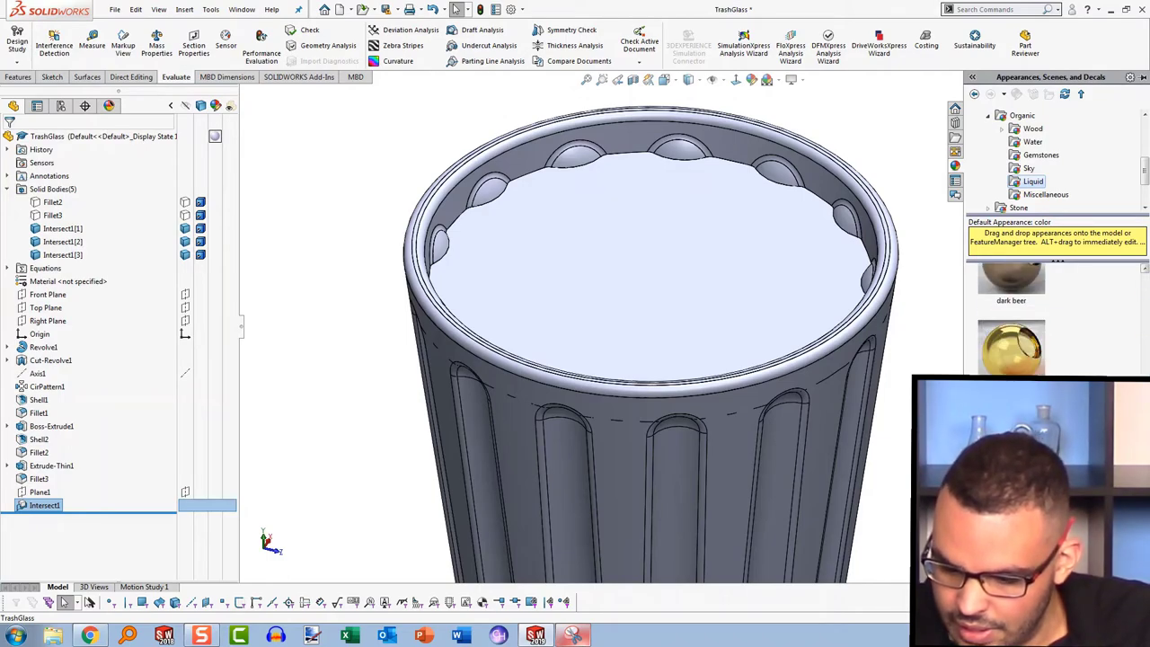
pyautogui.moveTo(1011, 346); pyautogui.dragTo(706, 252)
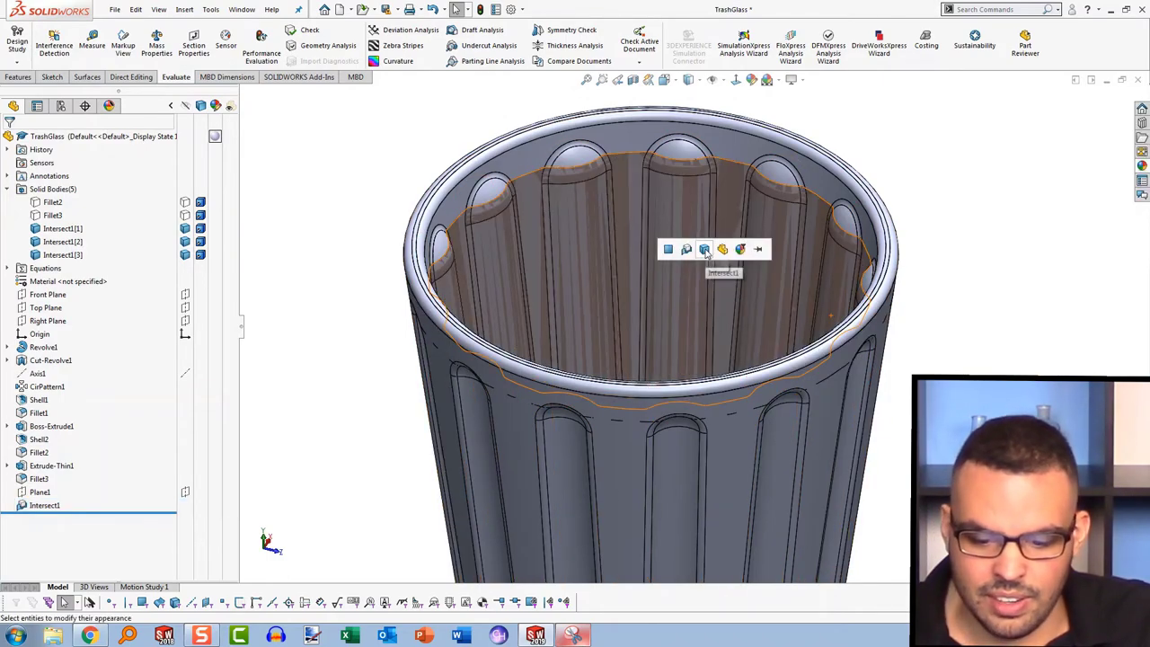
pyautogui.click(707, 251)
# Step: Show the hidden Fillet3 and Fillet2 bodies to put the lid and its handle back on the glass
pyautogui.scroll(5, 872, 270)
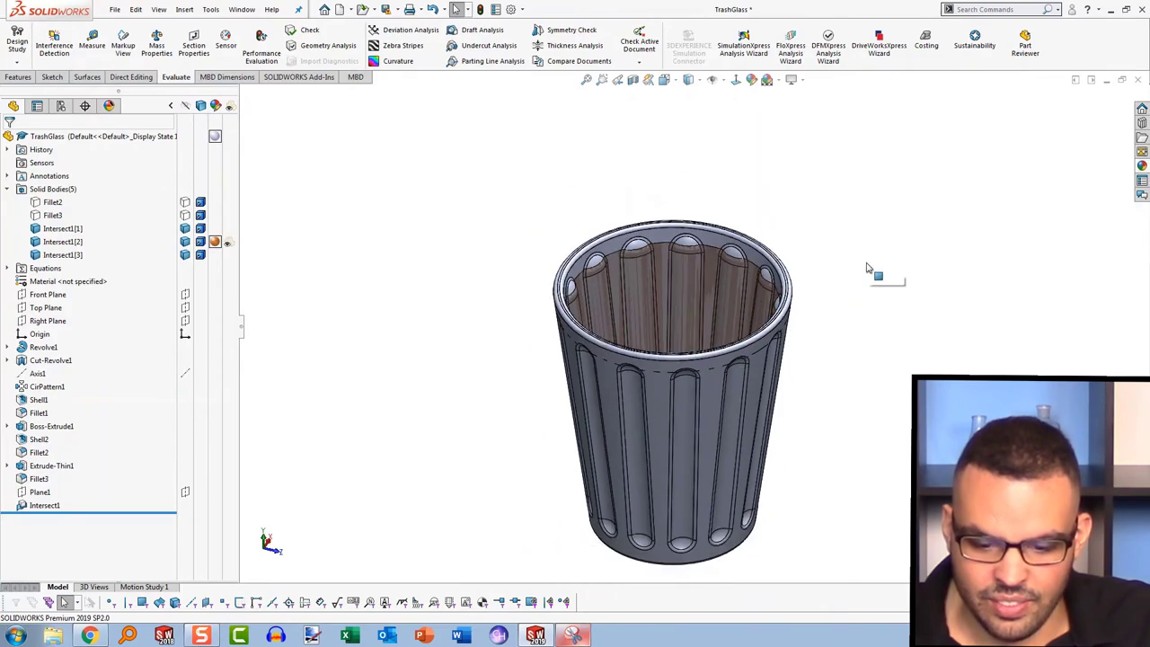
pyautogui.moveTo(881, 350); pyautogui.dragTo(881, 272, button='middle')
pyautogui.scroll(-3, 880, 273)
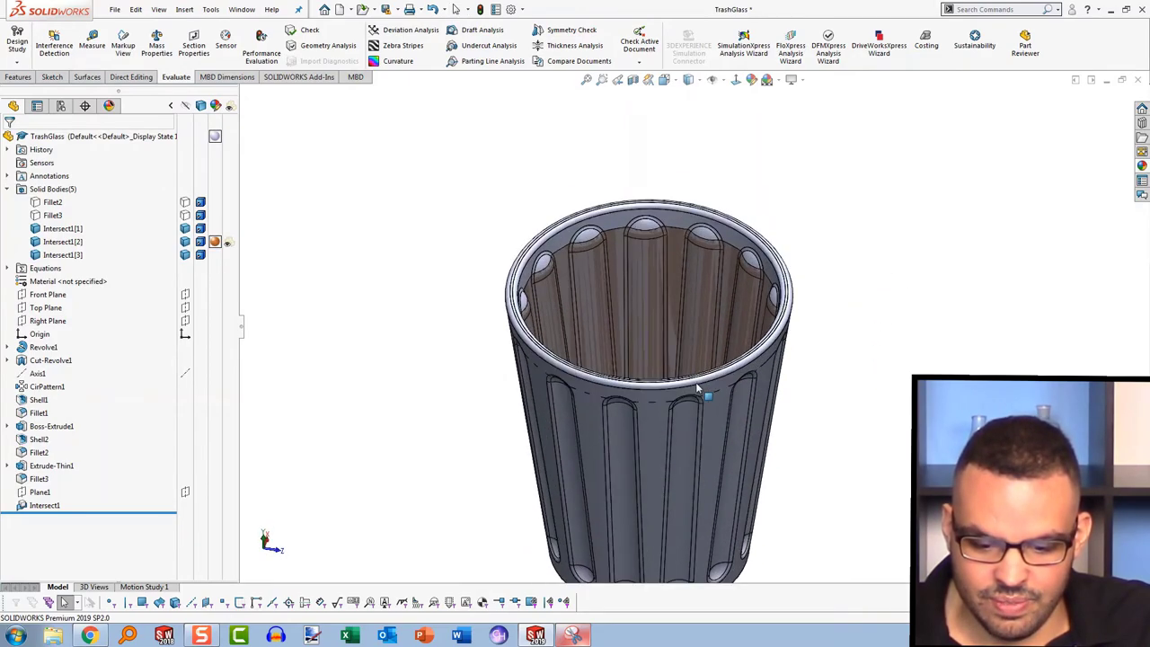
pyautogui.click(185, 215)
pyautogui.click(185, 202)
pyautogui.click(431, 289)
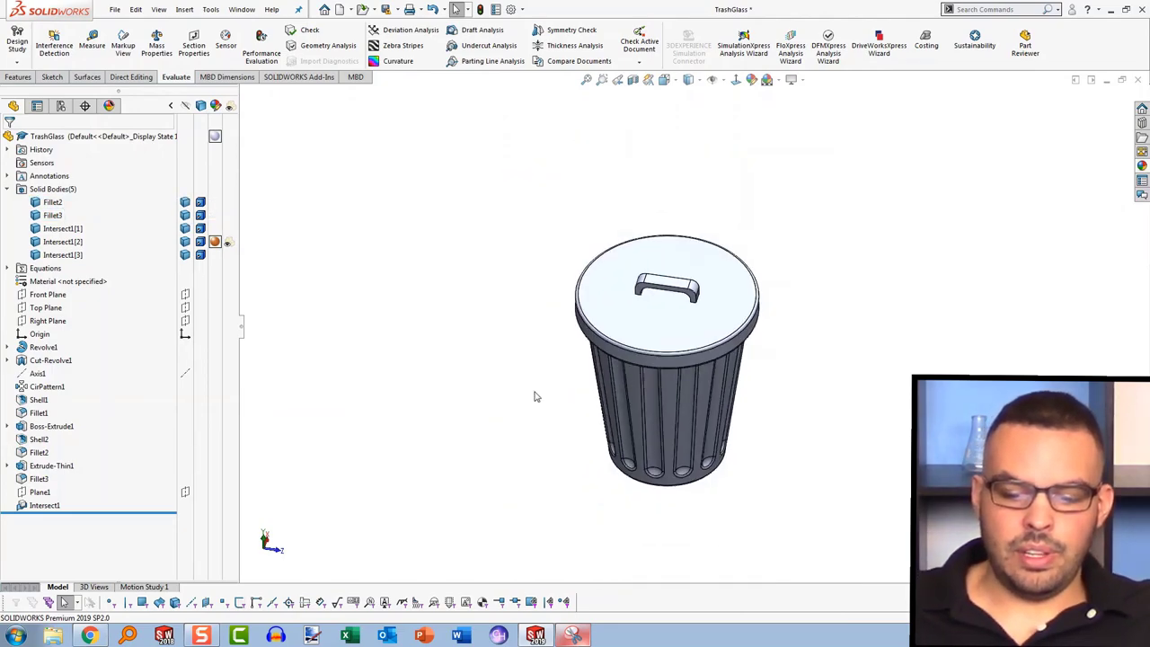